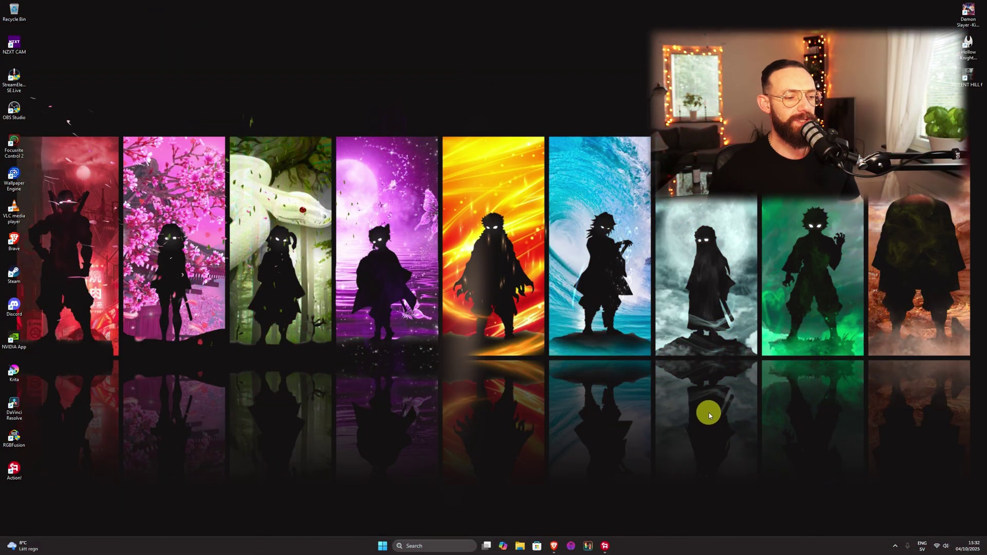
Download the PKHeX 25.09.25 archive from the Project Pokémon page in Brave into the Downloads folder, and close the browser
{"action": "left_click", "coordinate": [554, 546]}
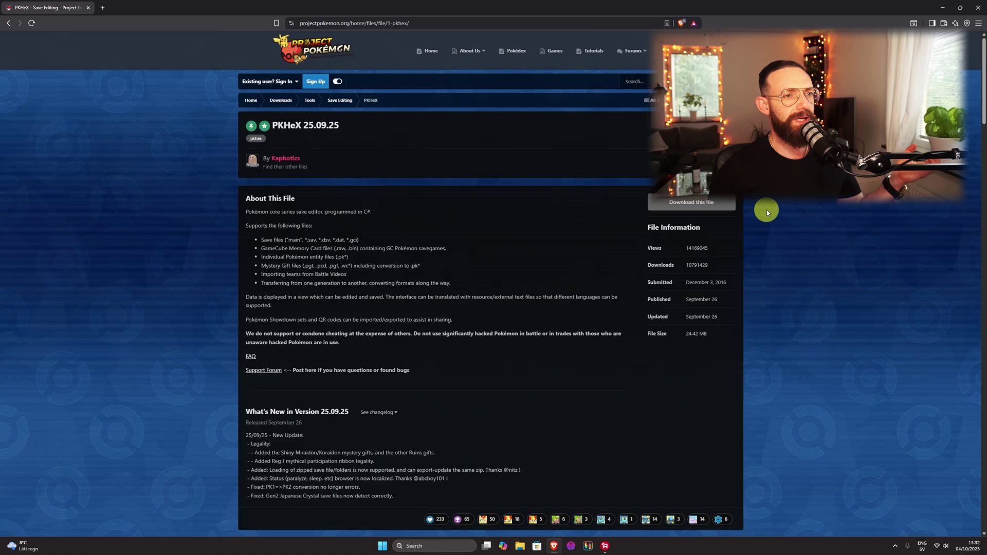
{"action": "left_click", "coordinate": [688, 203]}
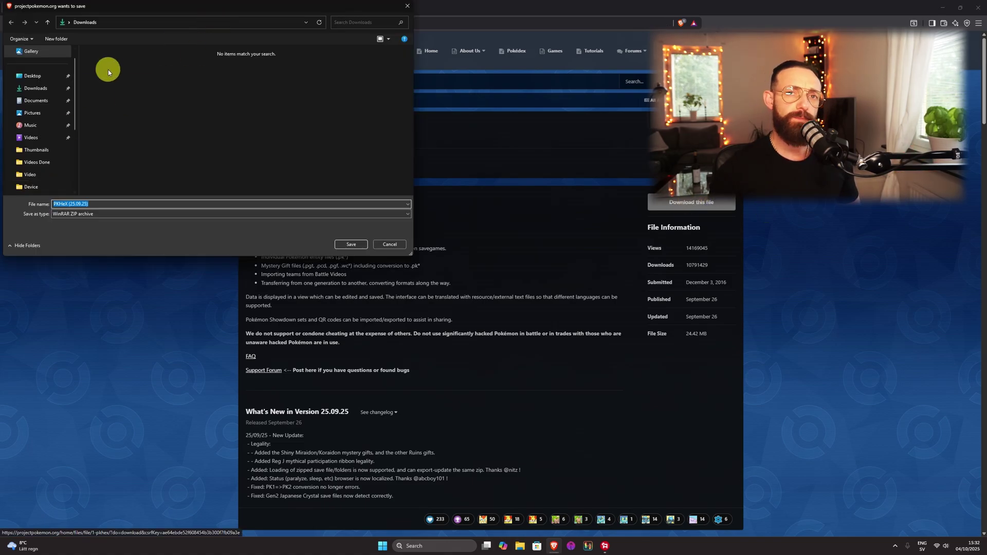
{"action": "left_click", "coordinate": [39, 89]}
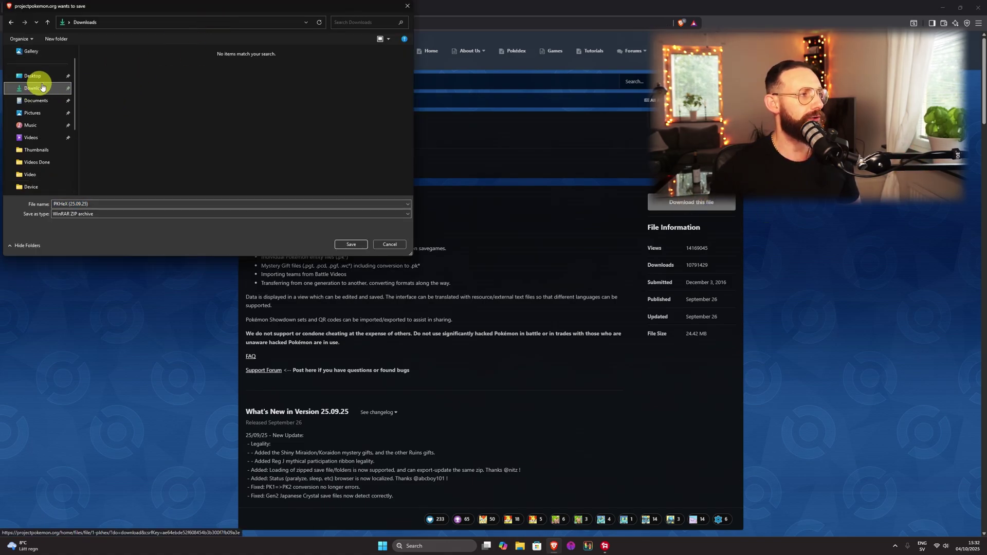
{"action": "left_click", "coordinate": [339, 245]}
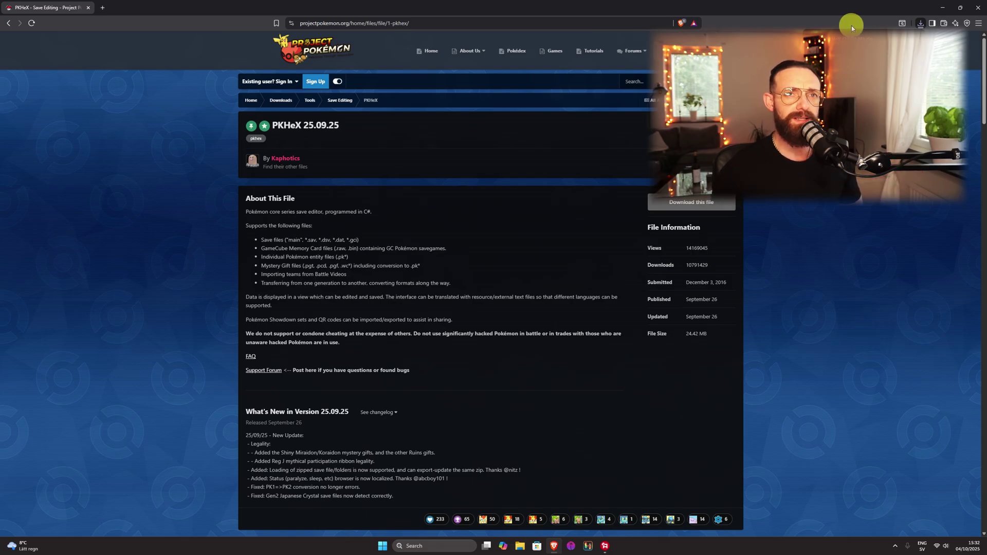
{"action": "left_click", "coordinate": [980, 9]}
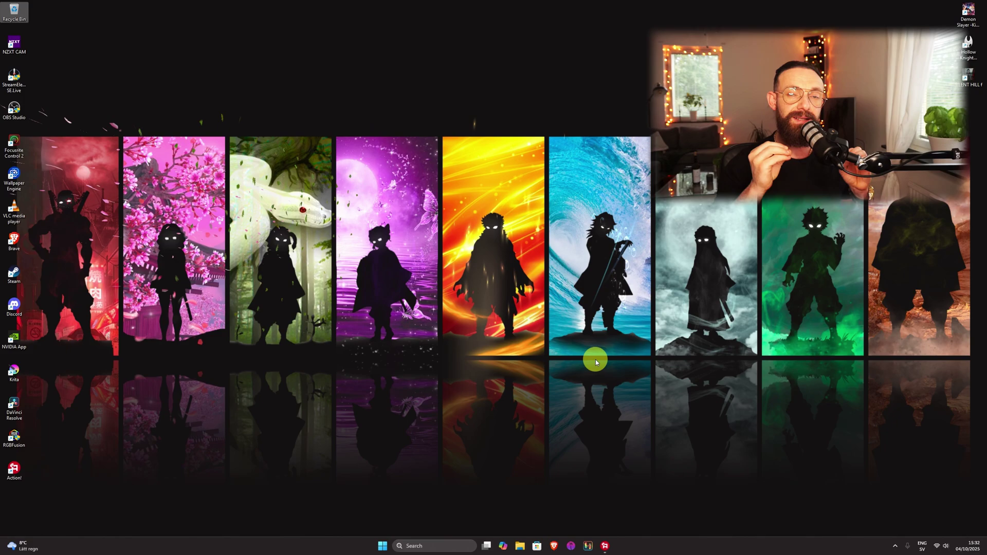
Launch Ryujinx and open the user save directory of Pokémon Violet
{"action": "left_click", "coordinate": [587, 548]}
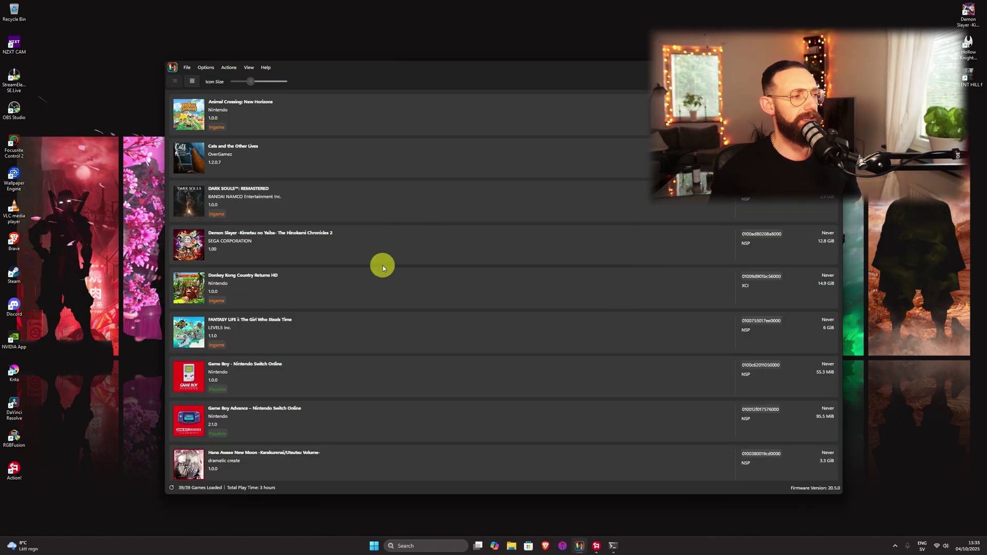
{"action": "scroll", "coordinate": [375, 314], "scroll_direction": "down", "scroll_amount": 3}
{"action": "scroll", "coordinate": [370, 361], "scroll_direction": "down", "scroll_amount": 12}
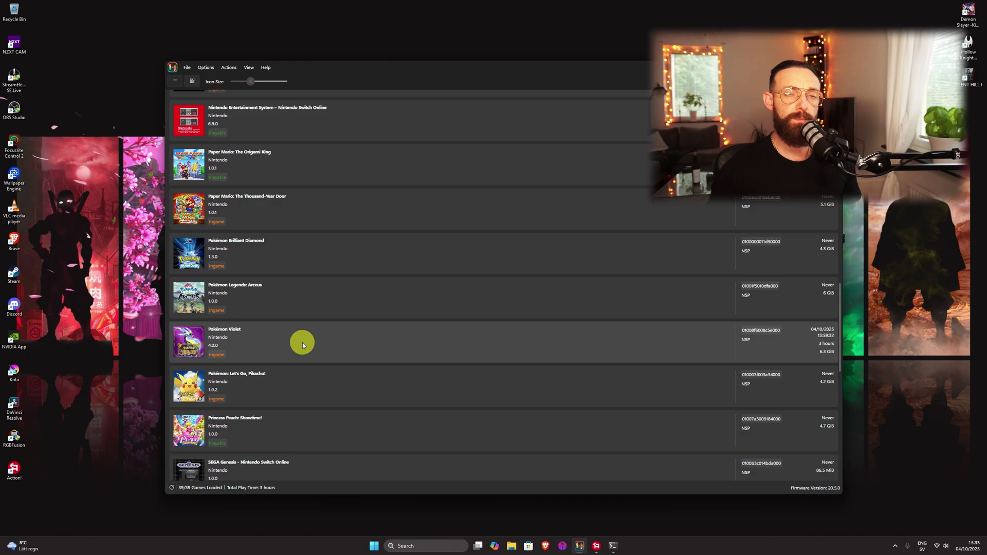
{"action": "right_click", "coordinate": [305, 344]}
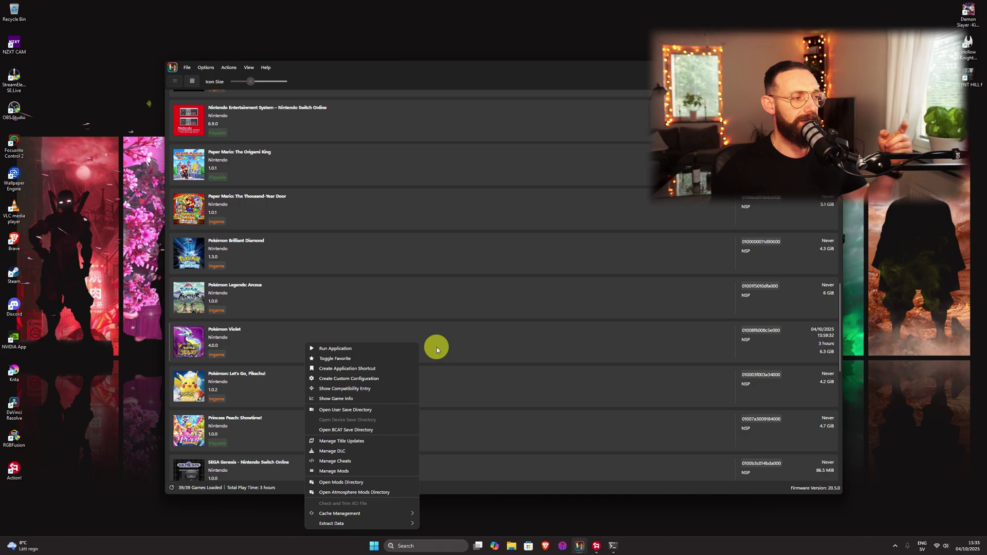
{"action": "left_click", "coordinate": [347, 411]}
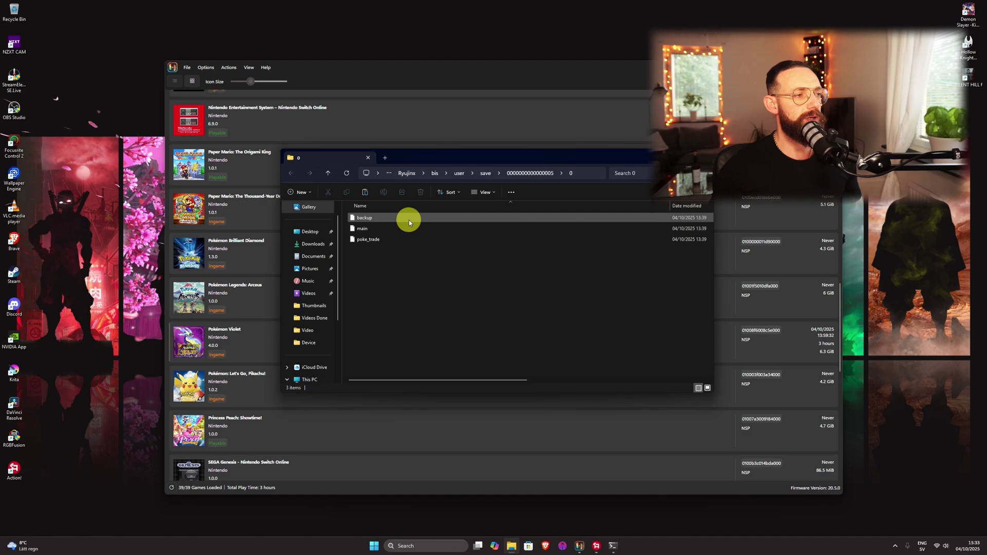
Copy the main save file to the desktop, close the emulator, and place the copy at the desktop's upper middle
{"action": "left_click", "coordinate": [379, 229]}
{"action": "right_click", "coordinate": [381, 231]}
{"action": "left_click", "coordinate": [417, 246]}
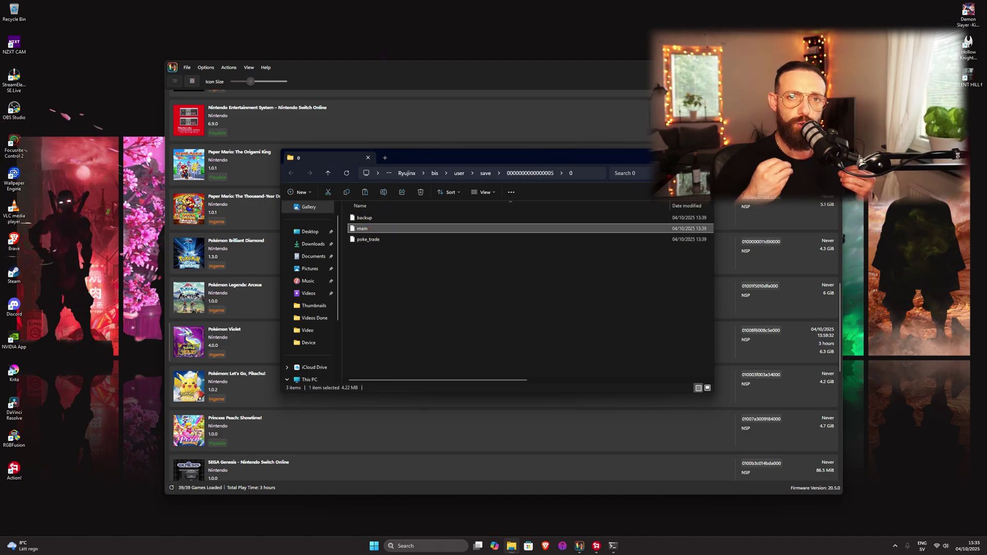
{"action": "left_click", "coordinate": [703, 158]}
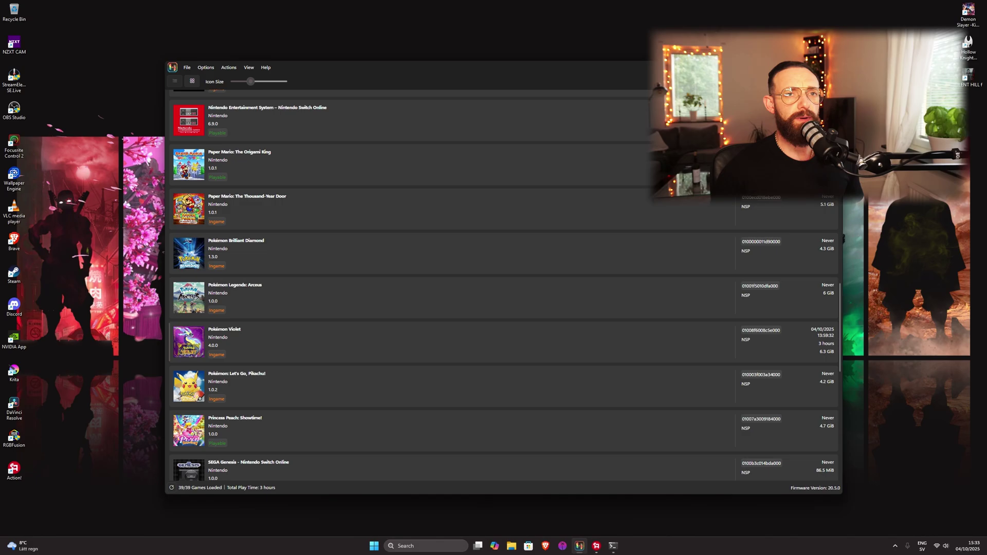
{"action": "right_click", "coordinate": [866, 196]}
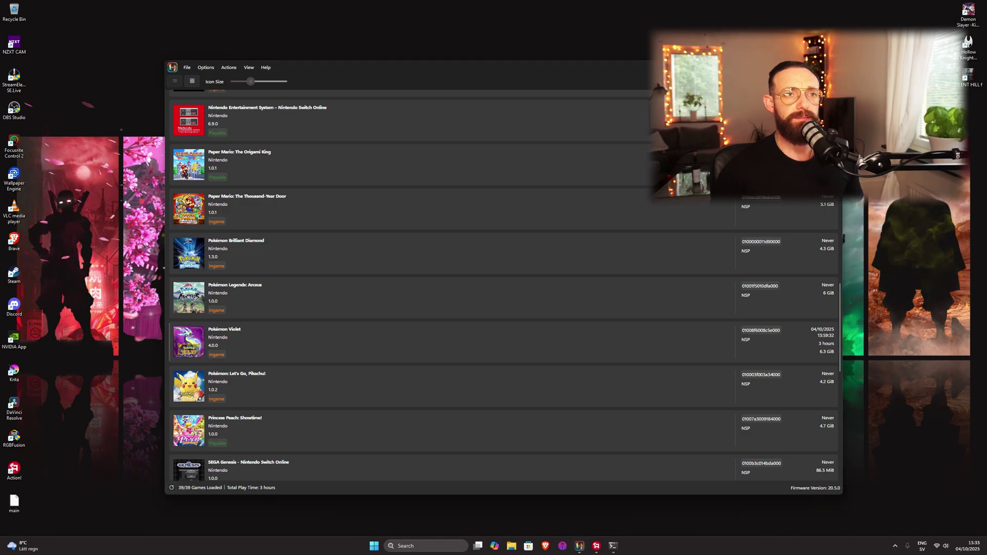
{"action": "left_click", "coordinate": [833, 67]}
{"action": "left_click_drag", "start_coordinate": [18, 507], "coordinate": [510, 17]}
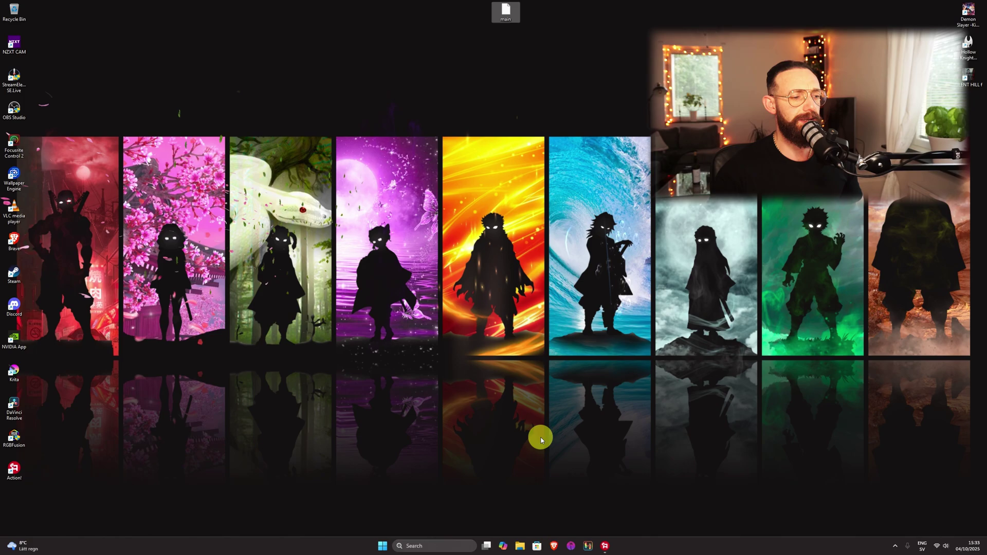
Move the PKHeX (25.09.25) archive from the Downloads folder to the desktop beside the main file
{"action": "key", "text": "super+e"}
{"action": "left_click", "coordinate": [313, 260]}
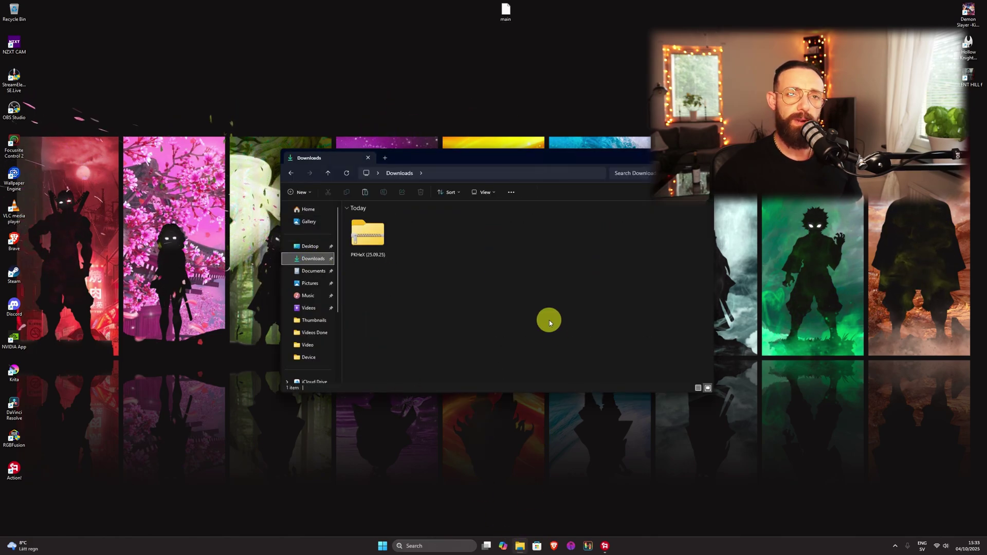
{"action": "left_click_drag", "start_coordinate": [367, 234], "coordinate": [549, 38]}
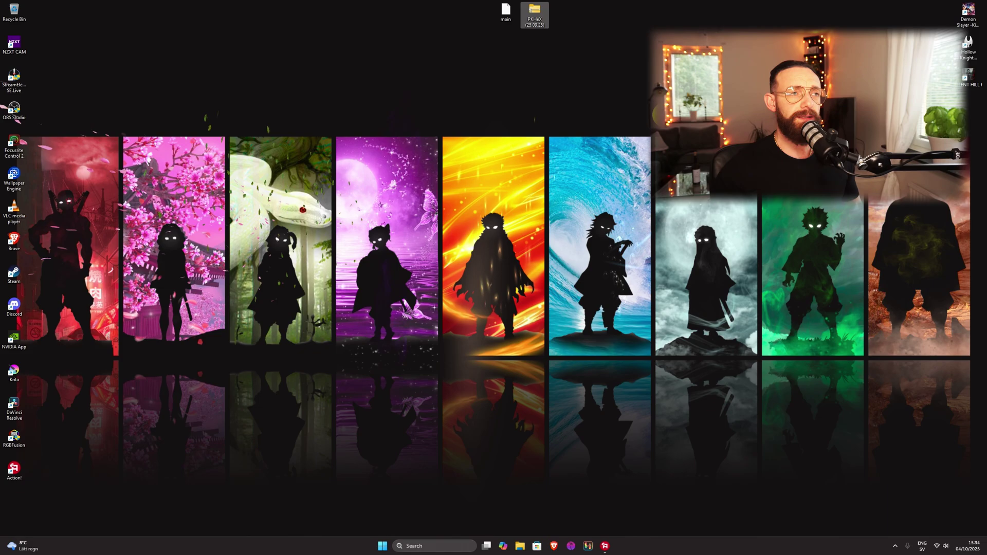
Extract the PKHeX archive on the desktop, move the archive to the Recycle Bin, and place the extracted folder beside the main file
{"action": "right_click", "coordinate": [535, 11]}
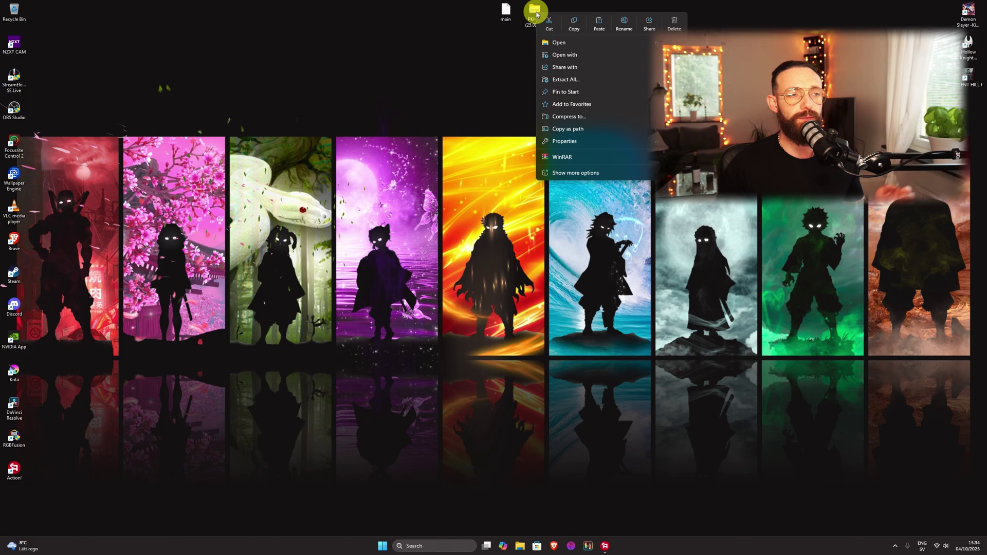
{"action": "left_click", "coordinate": [566, 79]}
{"action": "left_click", "coordinate": [564, 347]}
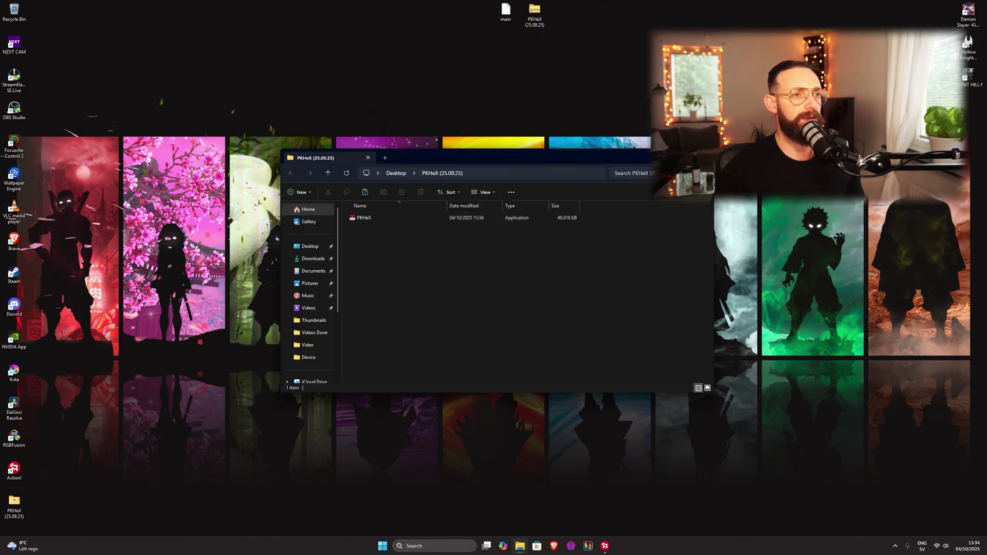
{"action": "left_click", "coordinate": [702, 158]}
{"action": "left_click_drag", "start_coordinate": [535, 15], "coordinate": [16, 12]}
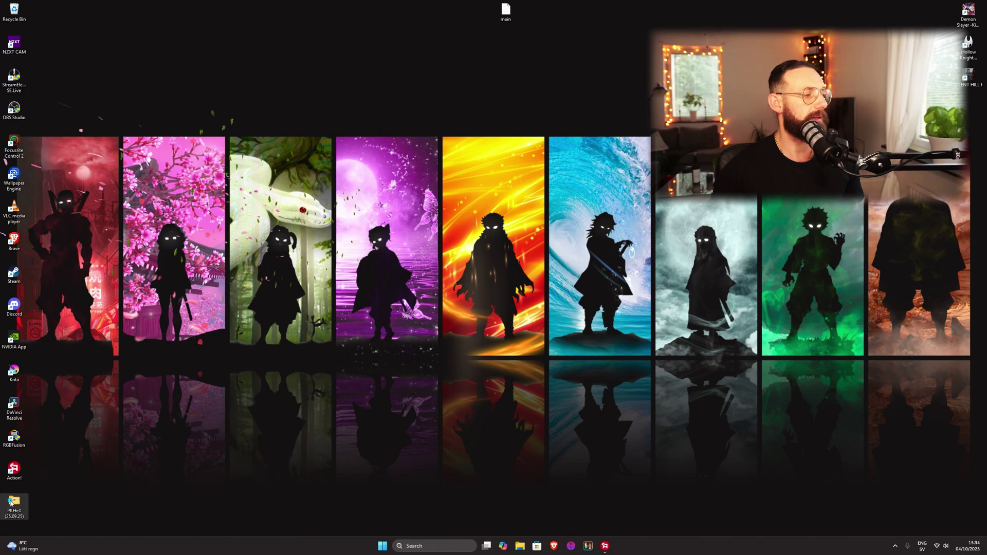
{"action": "left_click_drag", "start_coordinate": [10, 504], "coordinate": [534, 13]}
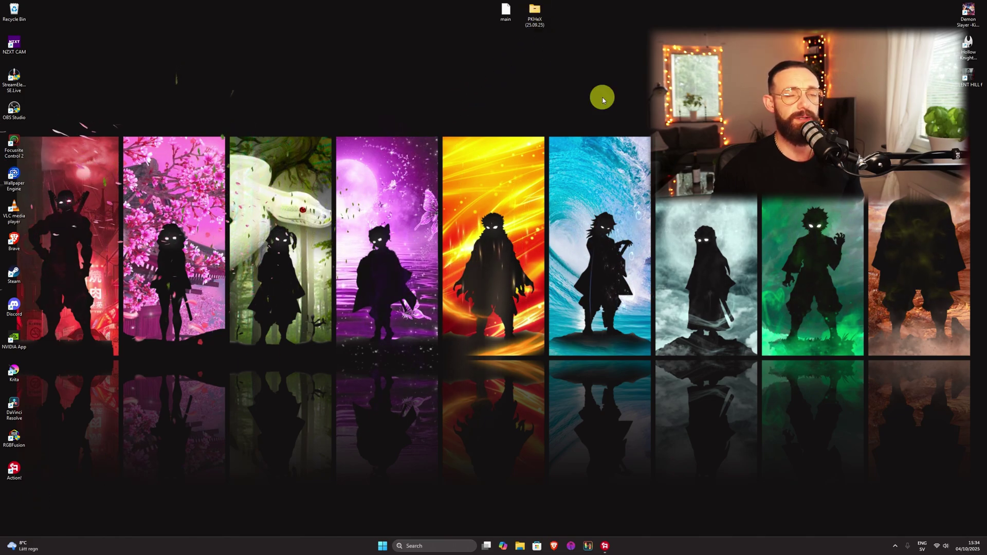
Run PKHeX from its extracted folder despite the SmartScreen block, accept creating the backup folder, and close the folder window
{"action": "double_click", "coordinate": [533, 11]}
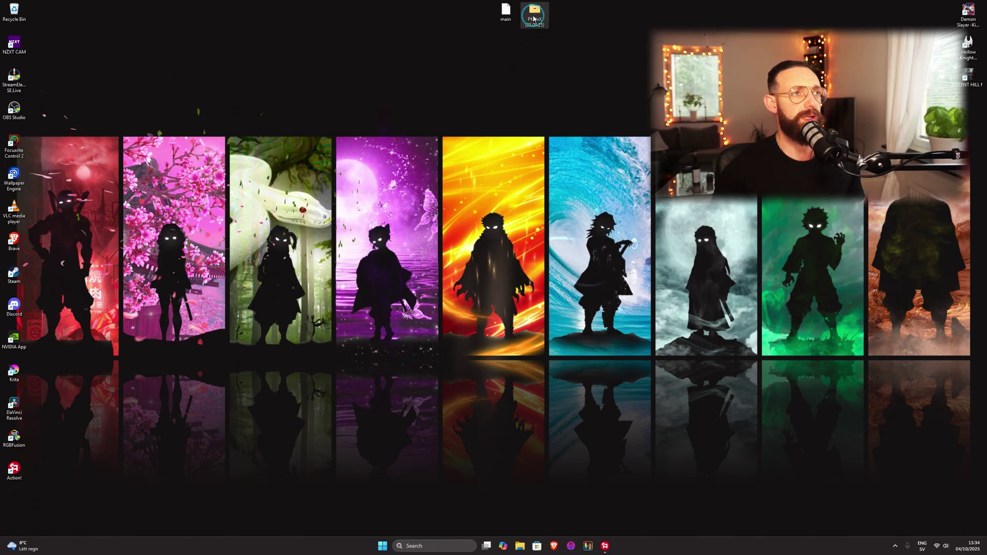
{"action": "double_click", "coordinate": [379, 219]}
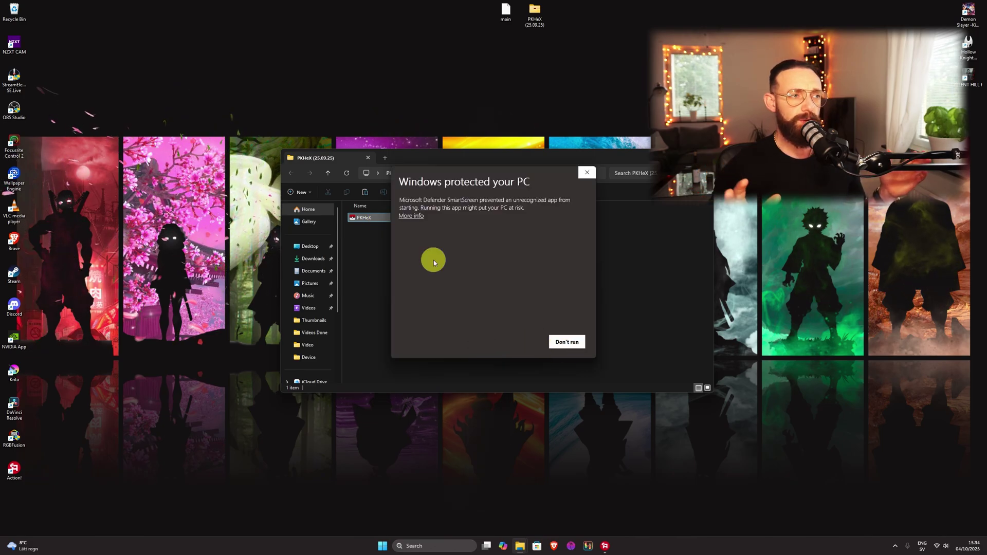
{"action": "left_click", "coordinate": [412, 216]}
{"action": "left_click", "coordinate": [508, 343]}
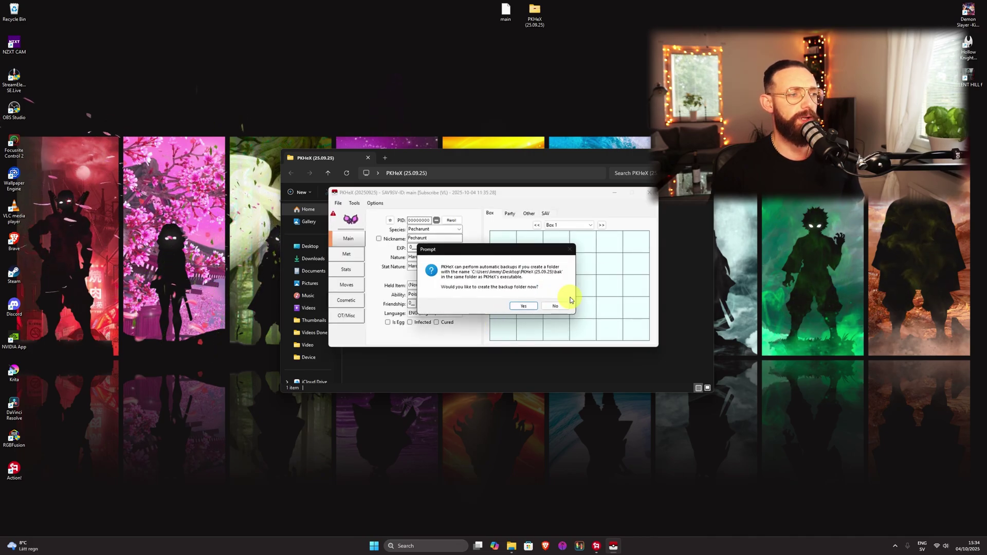
{"action": "left_click", "coordinate": [524, 306]}
{"action": "left_click", "coordinate": [549, 307]}
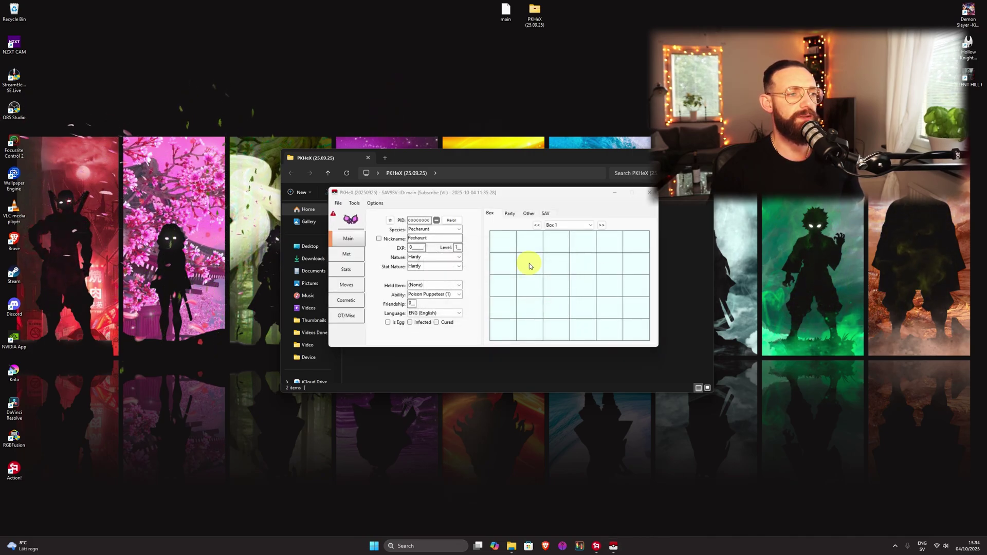
{"action": "left_click", "coordinate": [633, 159]}
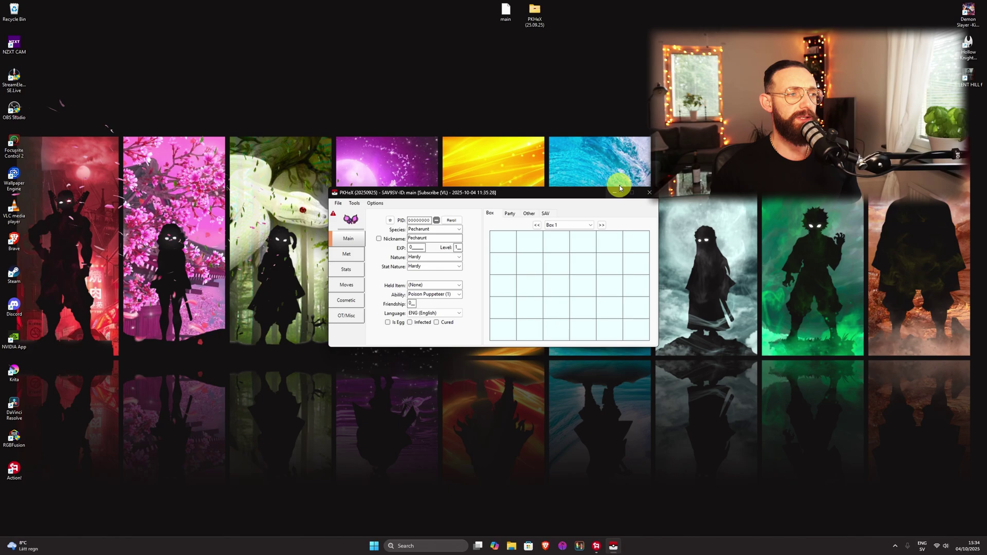
Show the save's party and set the species in the Pokémon editor to Charmander
{"action": "left_click", "coordinate": [509, 214]}
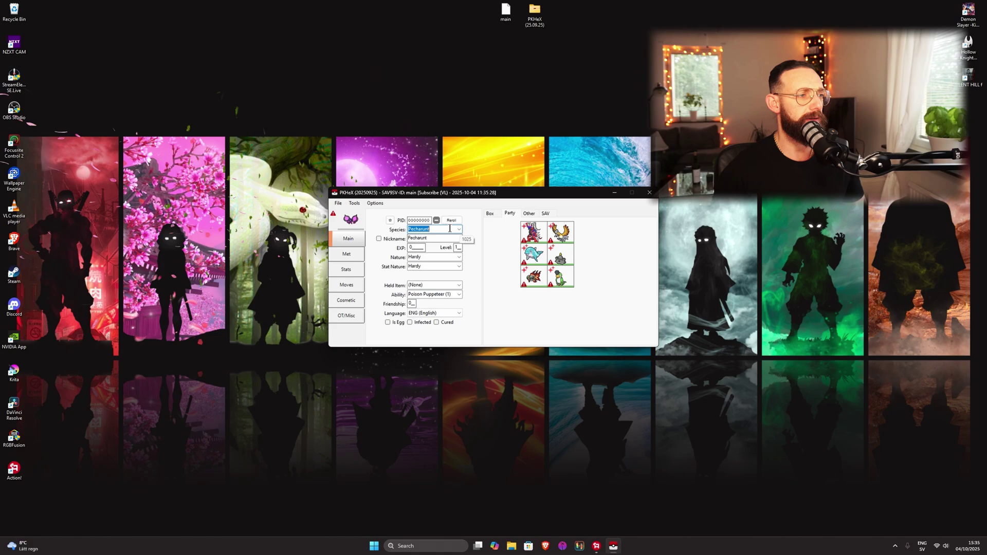
{"action": "type", "text": "char"}
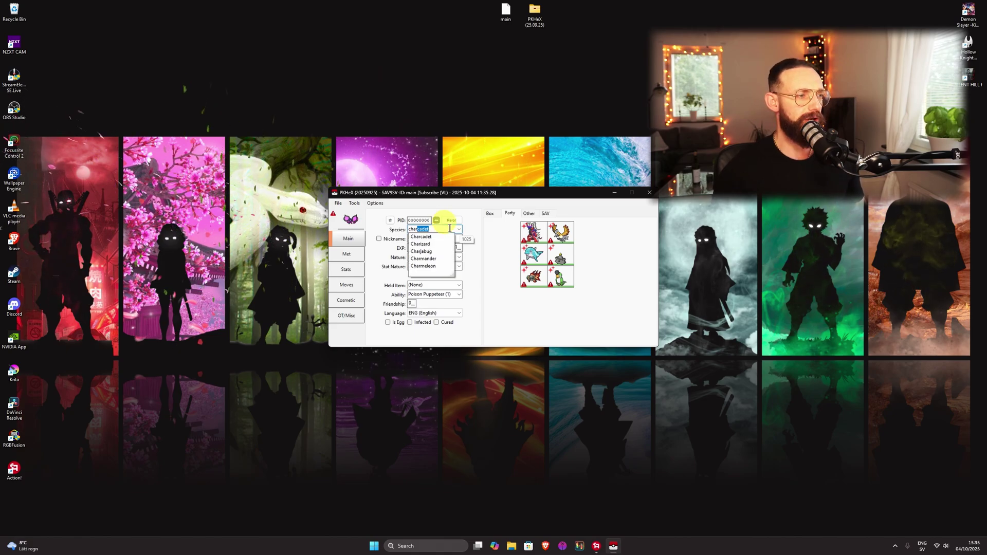
{"action": "left_click", "coordinate": [422, 259]}
Set the edited Charmander into the first slot of Box 1
{"action": "mouse_move", "coordinate": [534, 229]}
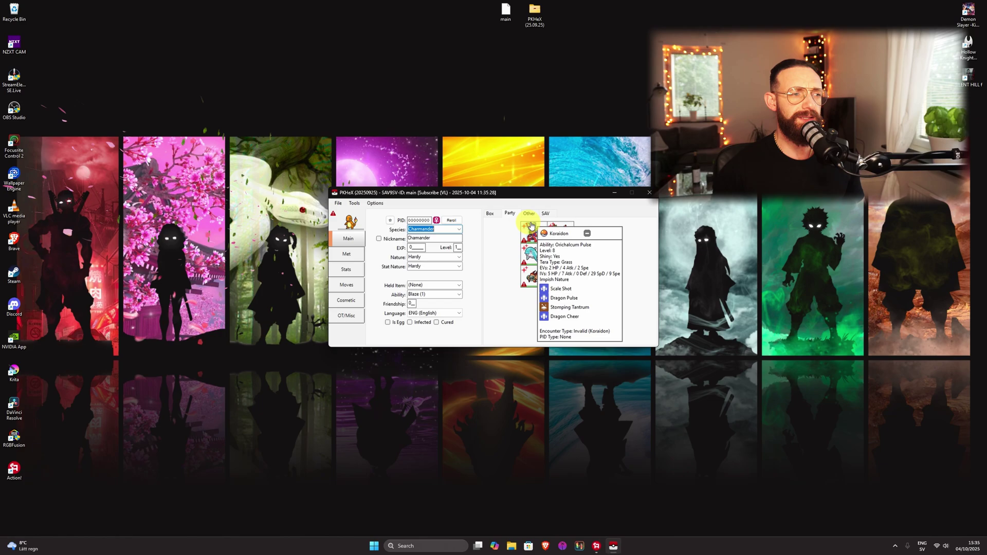
{"action": "left_click", "coordinate": [490, 213]}
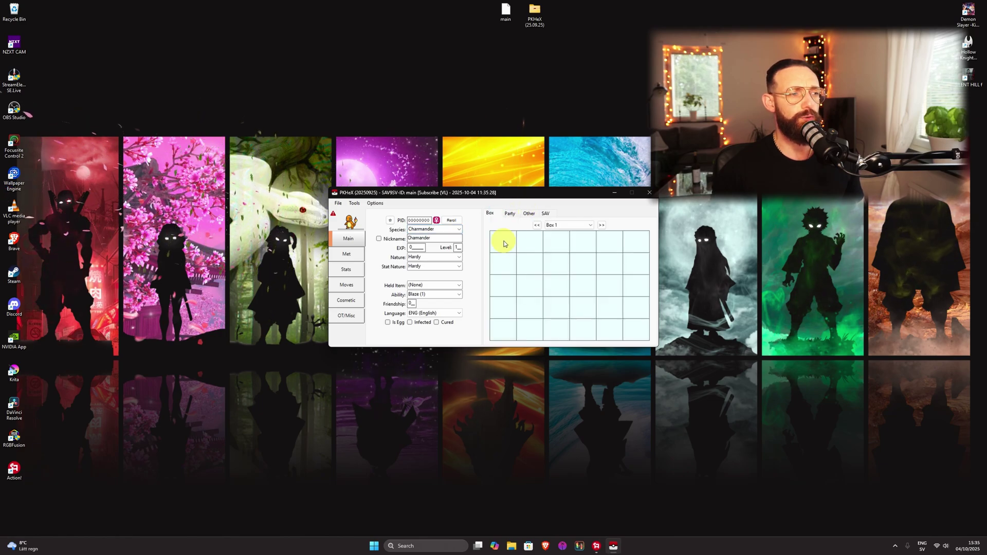
{"action": "left_click", "coordinate": [511, 214]}
{"action": "left_click", "coordinate": [491, 216]}
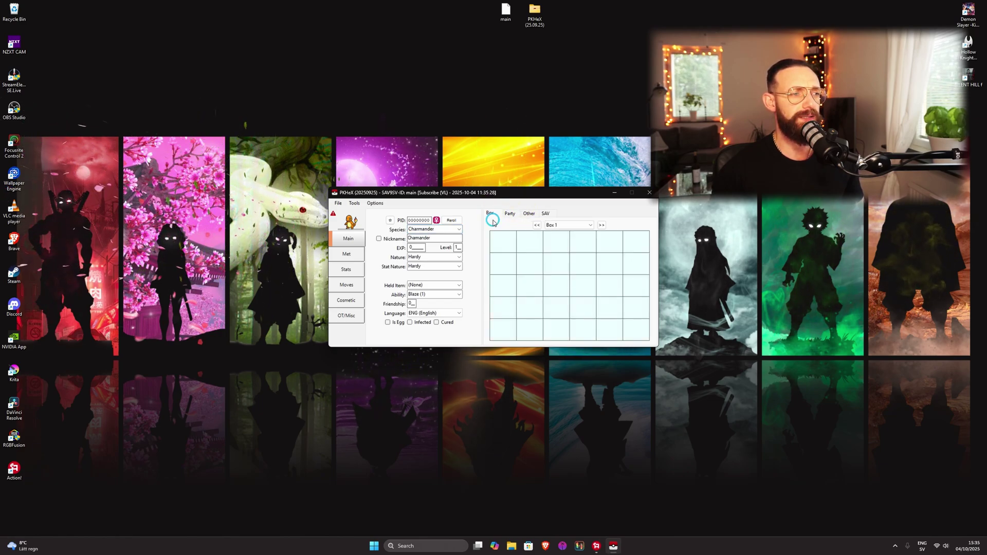
{"action": "right_click", "coordinate": [503, 241]}
{"action": "left_click", "coordinate": [518, 247]}
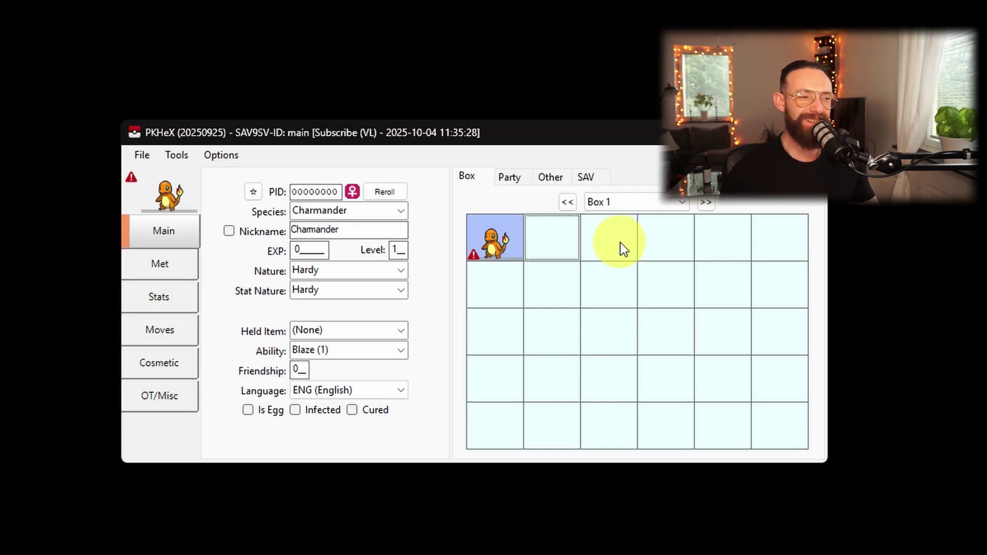
Load the Charmander in Box 1's first slot into the editor
{"action": "mouse_move", "coordinate": [481, 232]}
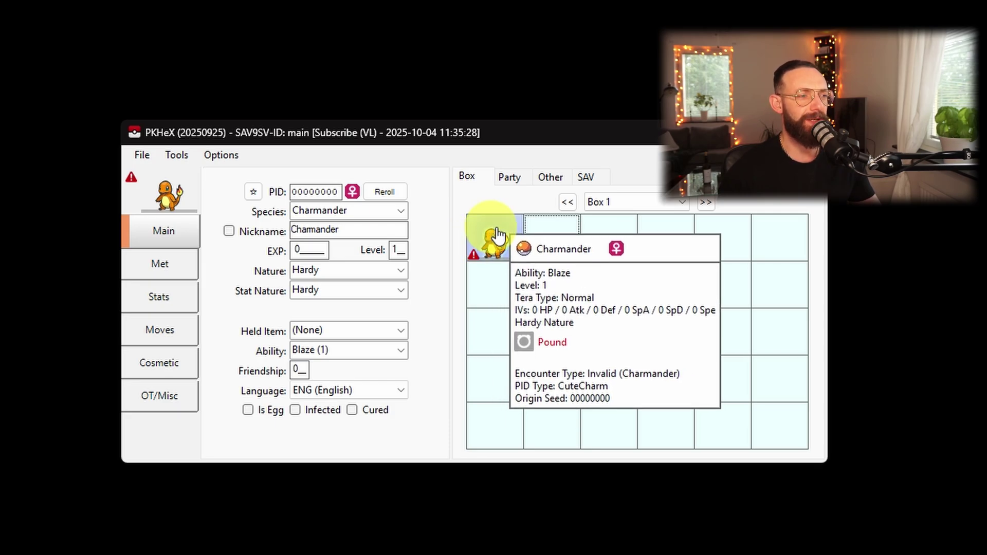
{"action": "right_click", "coordinate": [498, 235]}
{"action": "left_click", "coordinate": [514, 241]}
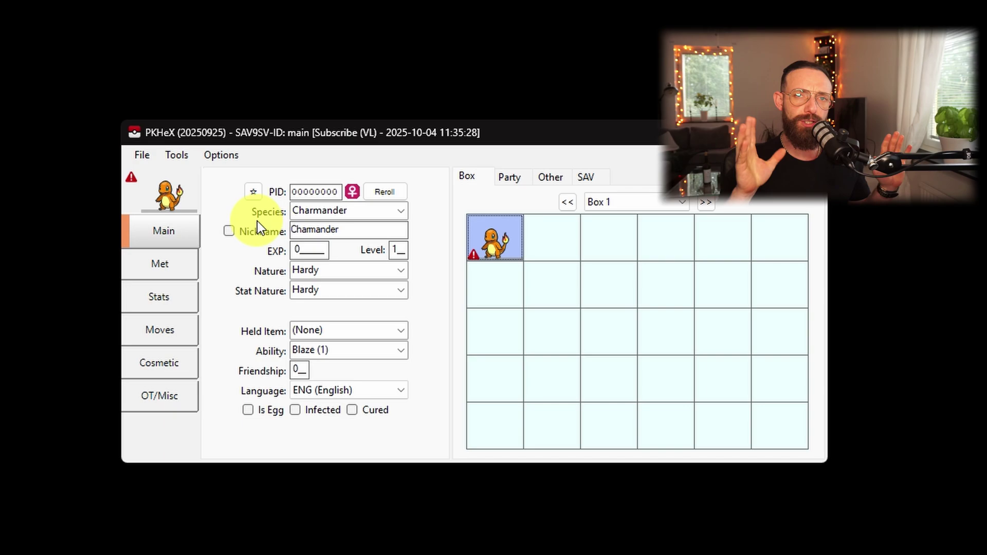
Give Charmander the nickname Subscribe and set its nature to Impish
{"action": "left_click", "coordinate": [252, 193]}
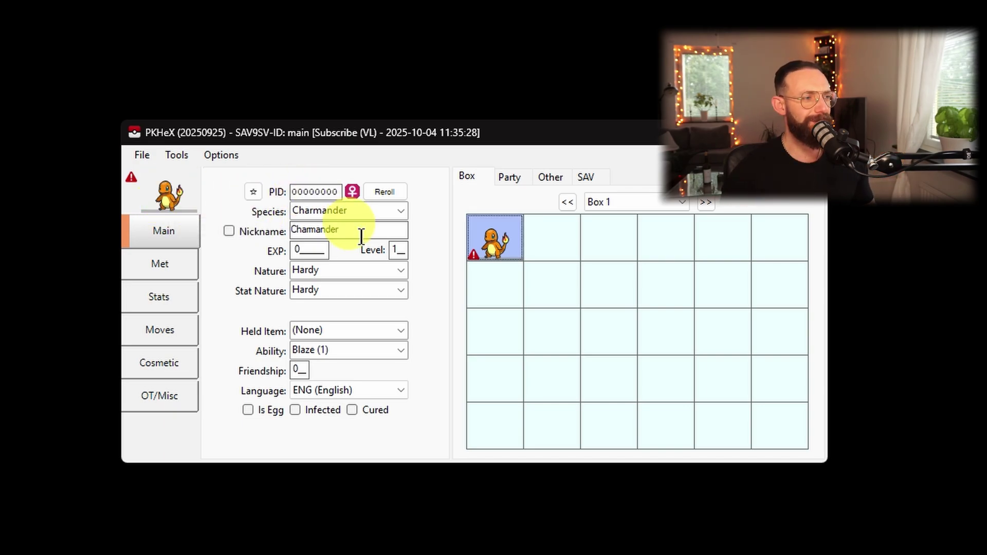
{"action": "left_click", "coordinate": [229, 231]}
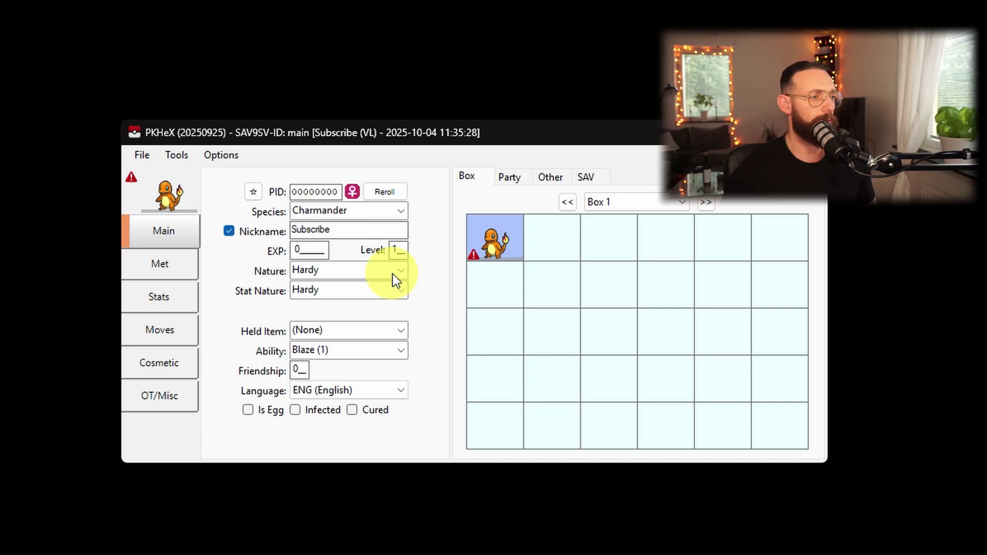
{"action": "left_click", "coordinate": [401, 271]}
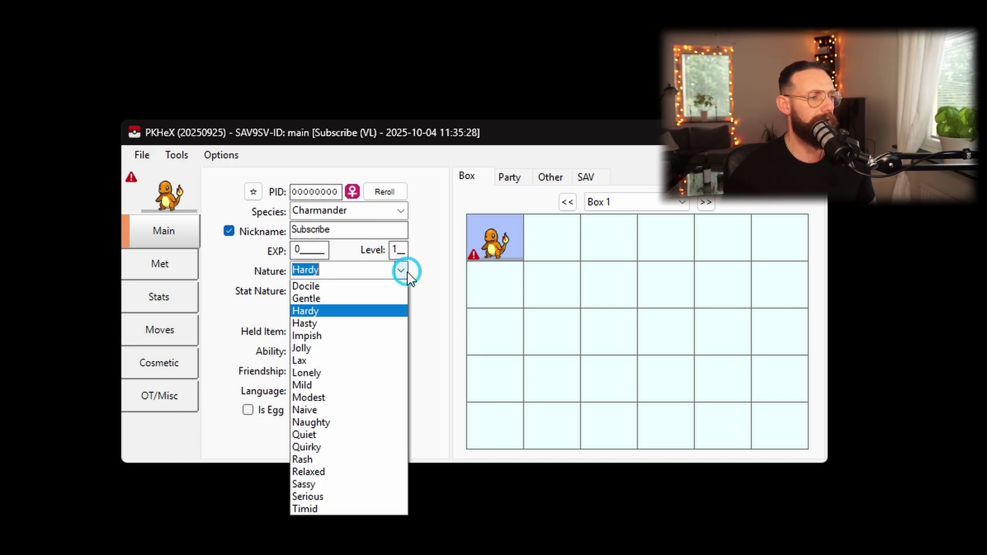
{"action": "left_click", "coordinate": [330, 411]}
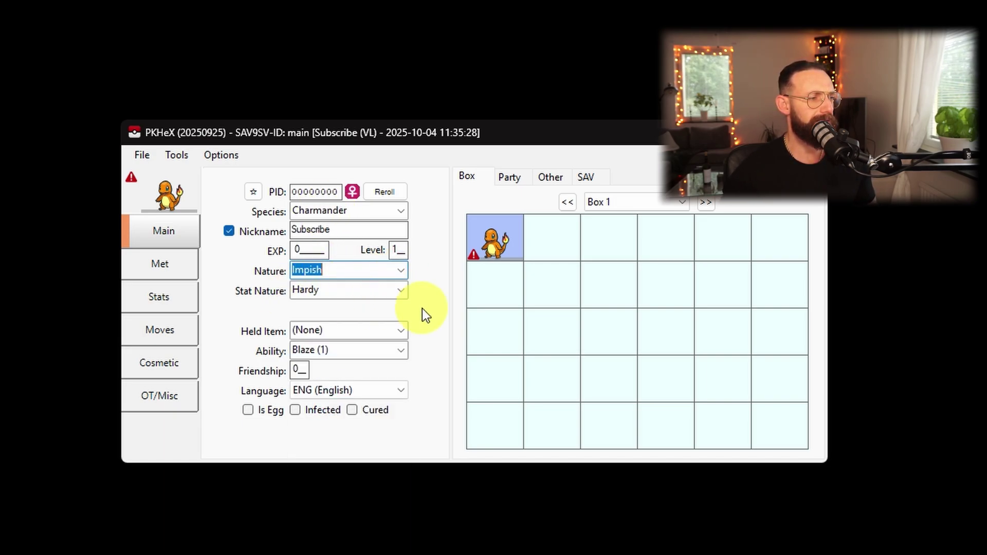
Set Charmander's stat nature to Mild, held item to Apicot Berry and ability to Solar Power (H)
{"action": "left_click", "coordinate": [401, 290]}
{"action": "left_click", "coordinate": [344, 475]}
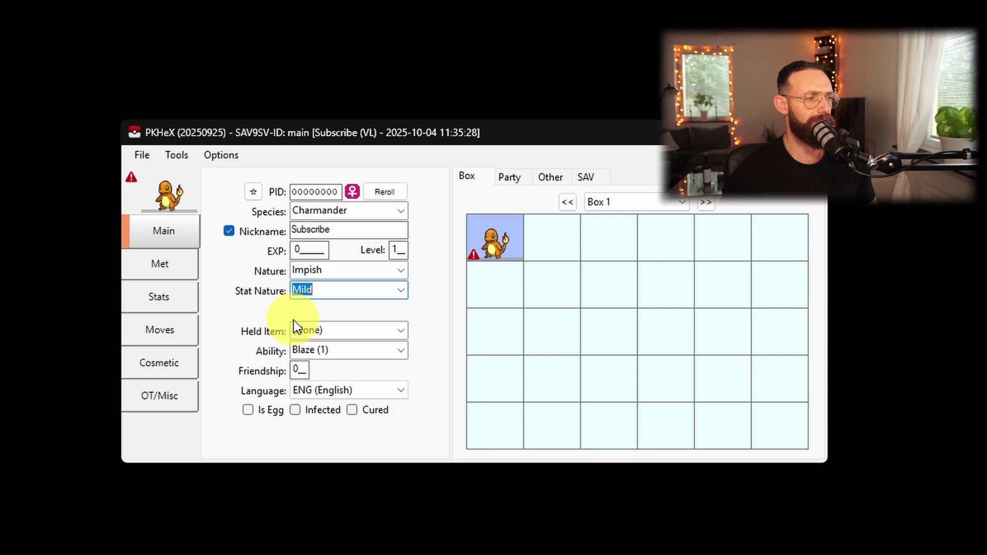
{"action": "left_click", "coordinate": [400, 331]}
{"action": "left_click", "coordinate": [349, 508]}
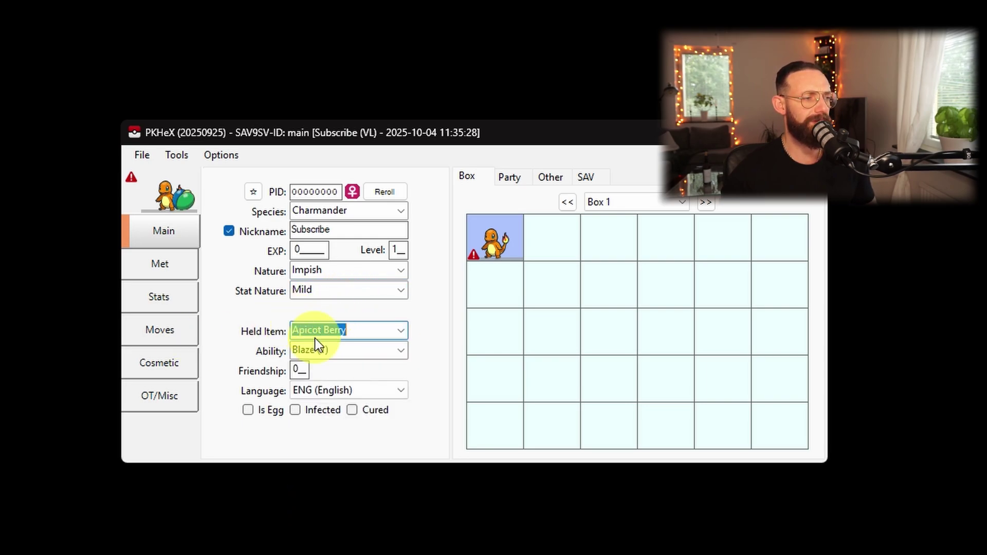
{"action": "left_click", "coordinate": [399, 350]}
{"action": "left_click", "coordinate": [360, 391]}
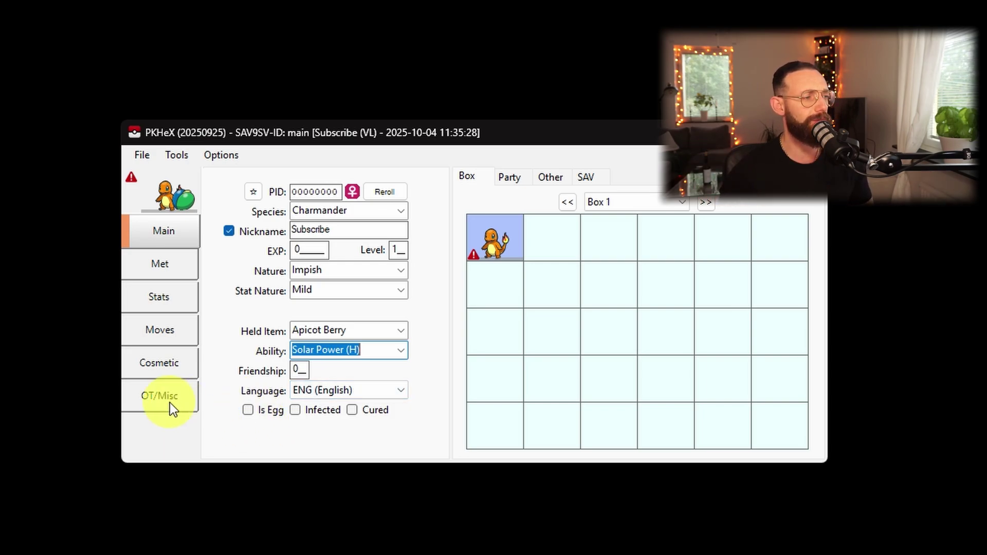
Apply the suggested current moves Fire Spin, Belly Drum, Rock Tomb and Dragon Pulse to Charmander
{"action": "left_click", "coordinate": [164, 266]}
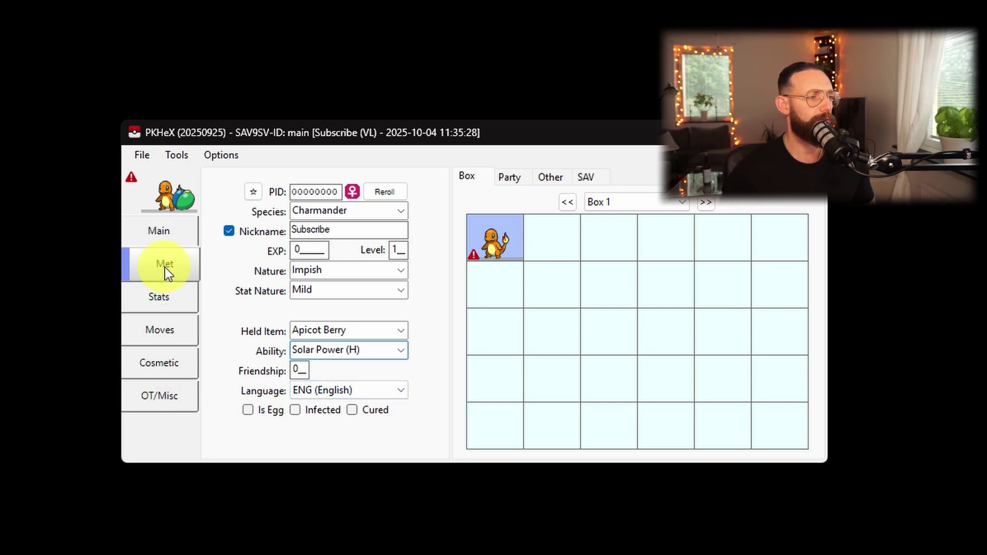
{"action": "left_click", "coordinate": [184, 292]}
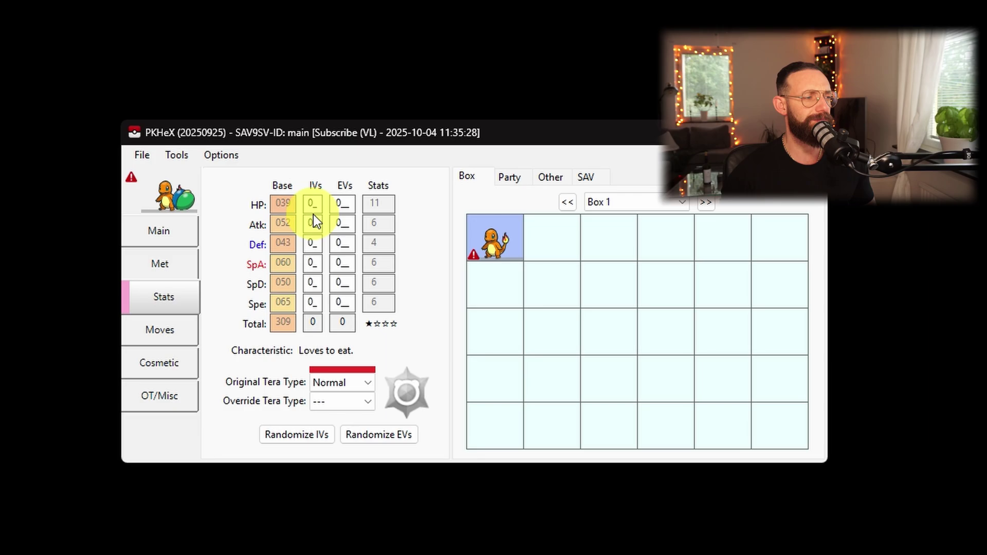
{"action": "left_click", "coordinate": [164, 332]}
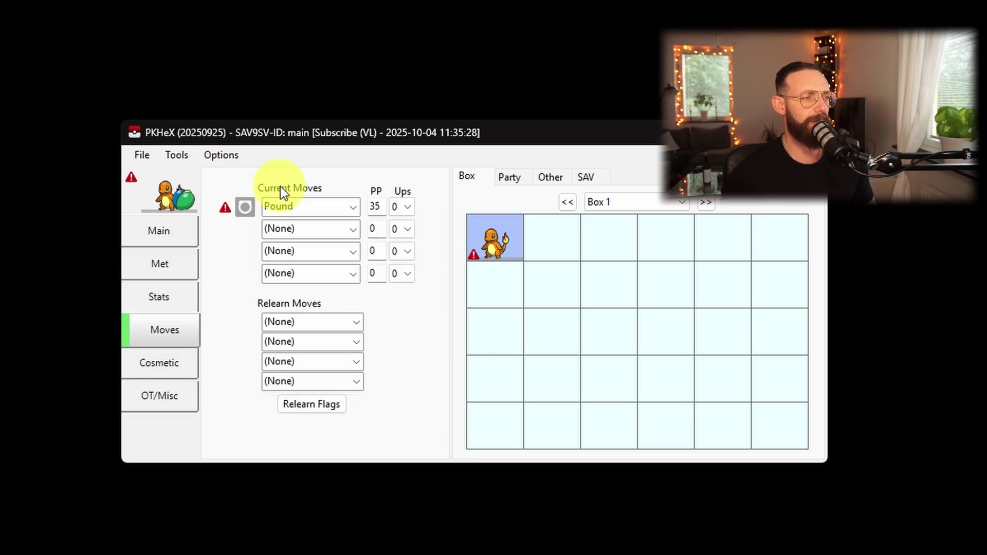
{"action": "left_click", "coordinate": [281, 188]}
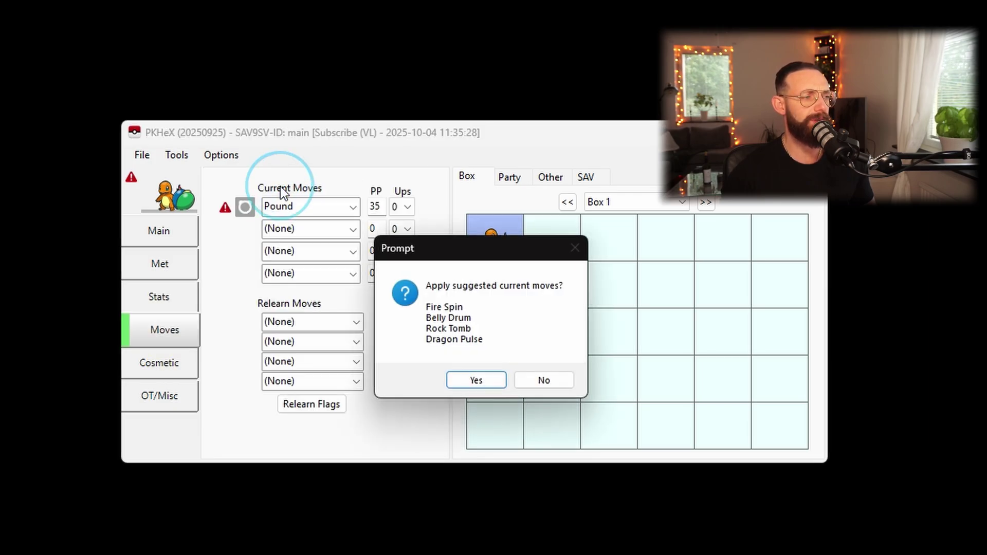
{"action": "left_click", "coordinate": [465, 380]}
Change Charmander's first current move to Aqua Step
{"action": "left_click", "coordinate": [353, 206]}
{"action": "left_click", "coordinate": [353, 204]}
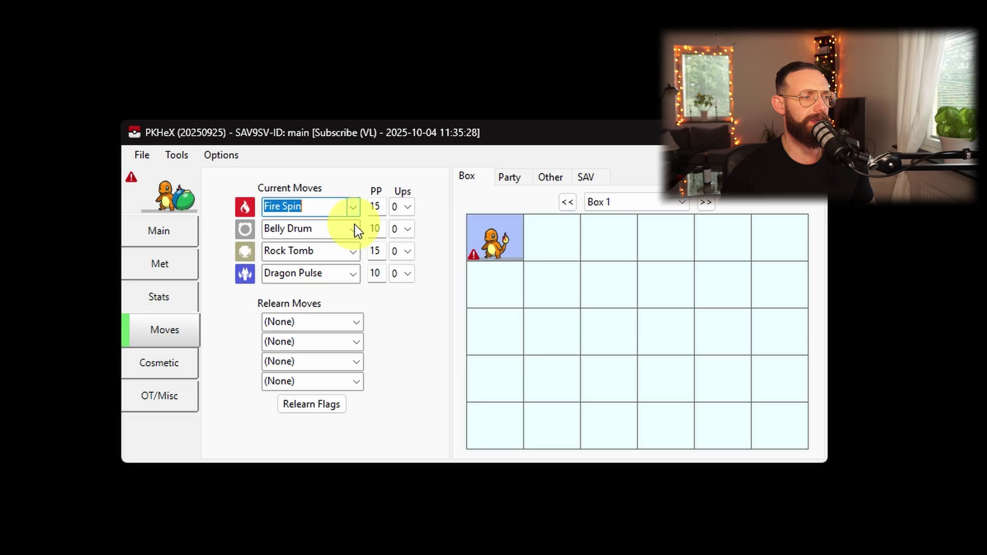
{"action": "left_click", "coordinate": [351, 207]}
{"action": "left_click", "coordinate": [286, 373]}
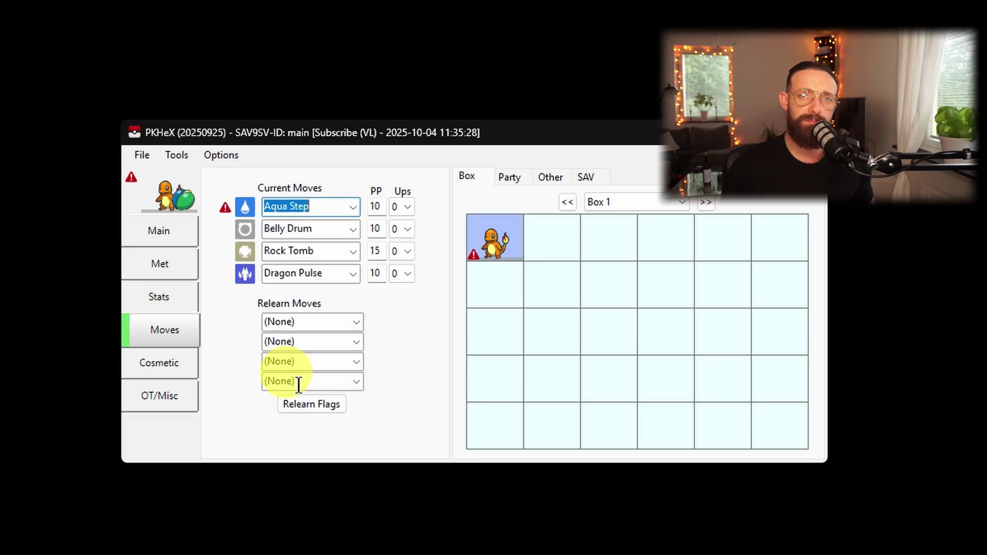
Overwrite the Charmander in Box 1's first slot with the edited version from the editor
{"action": "left_click", "coordinate": [160, 363]}
{"action": "left_click", "coordinate": [164, 393]}
{"action": "left_click", "coordinate": [161, 236]}
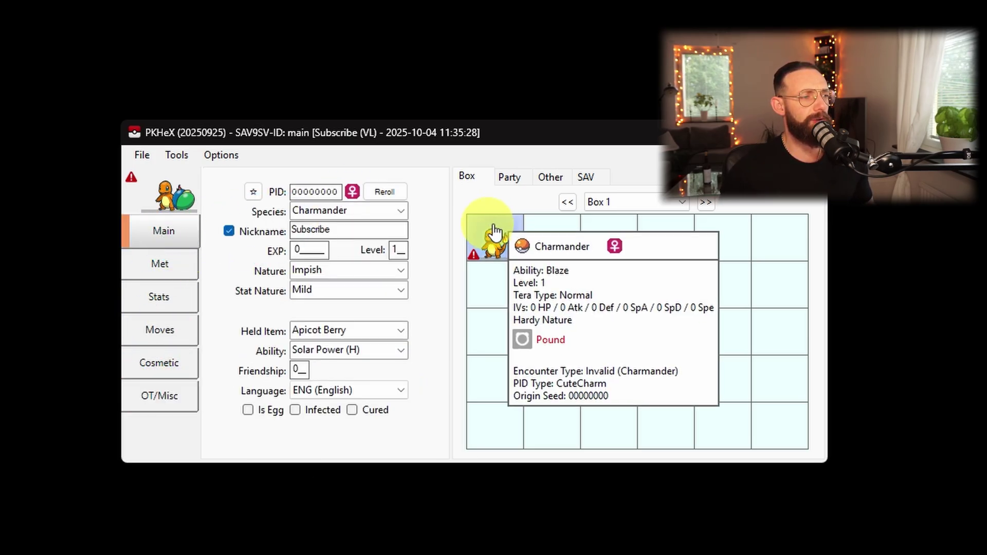
{"action": "mouse_move", "coordinate": [497, 237]}
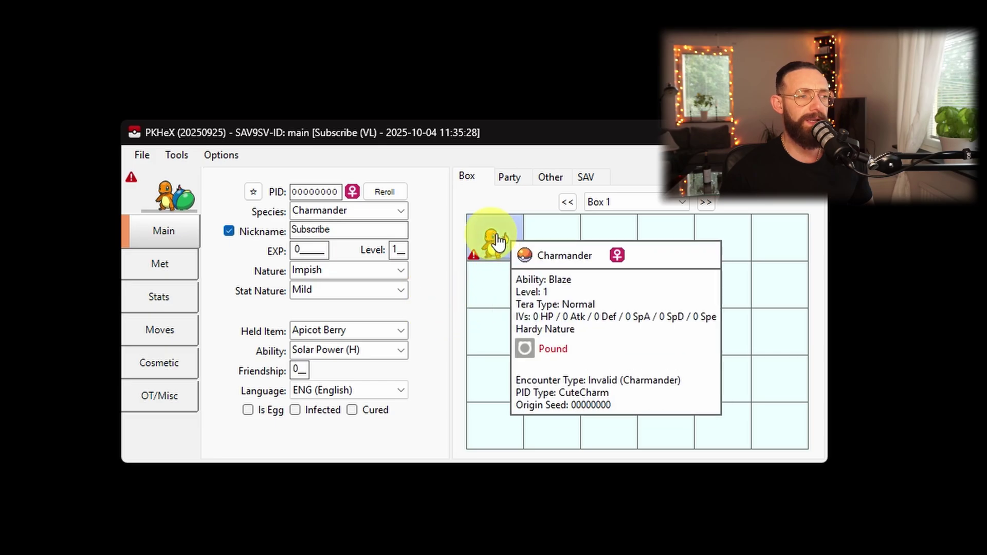
{"action": "right_click", "coordinate": [499, 243]}
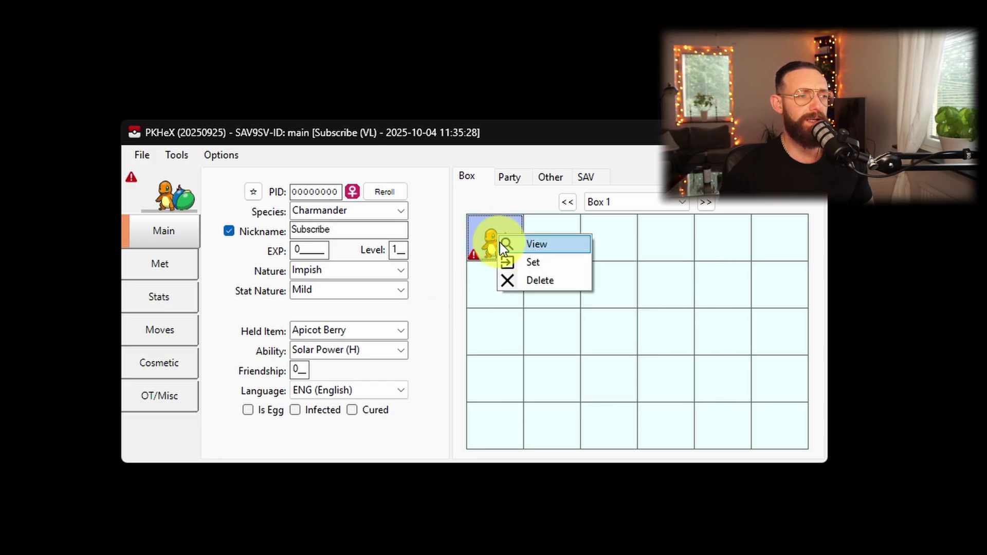
{"action": "left_click", "coordinate": [535, 261]}
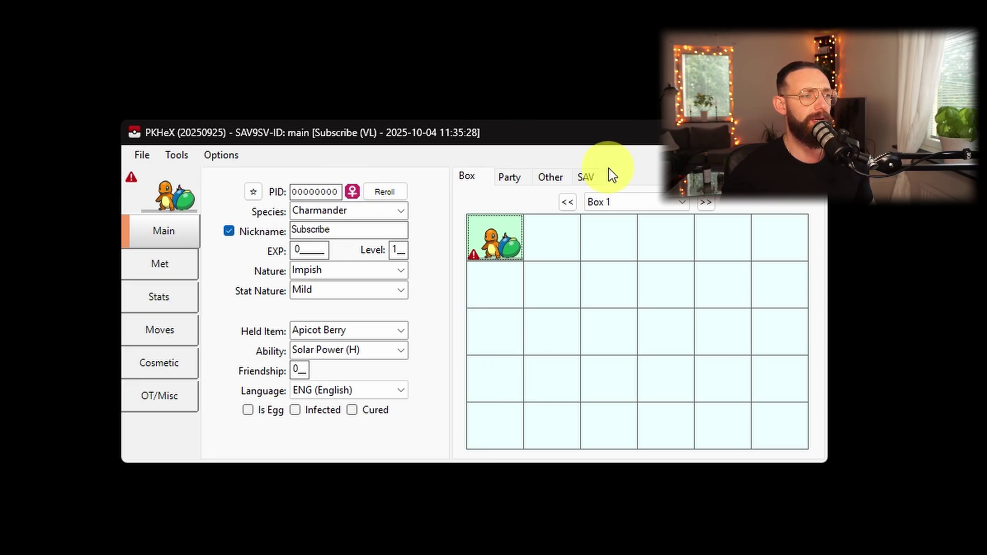
Give all items in the Poké Balls pouch a count of 995 in the save's inventory and save it
{"action": "left_click", "coordinate": [594, 175]}
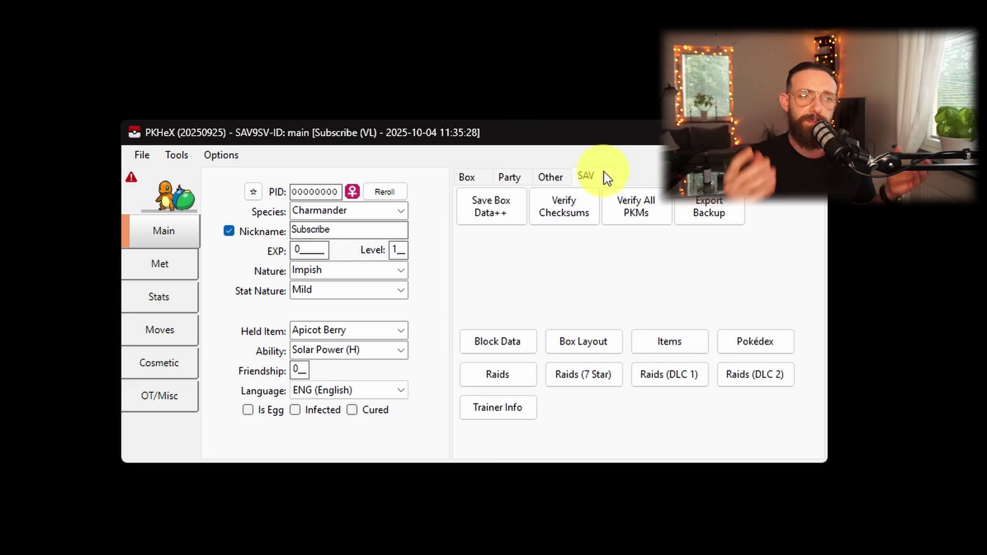
{"action": "left_click", "coordinate": [685, 349]}
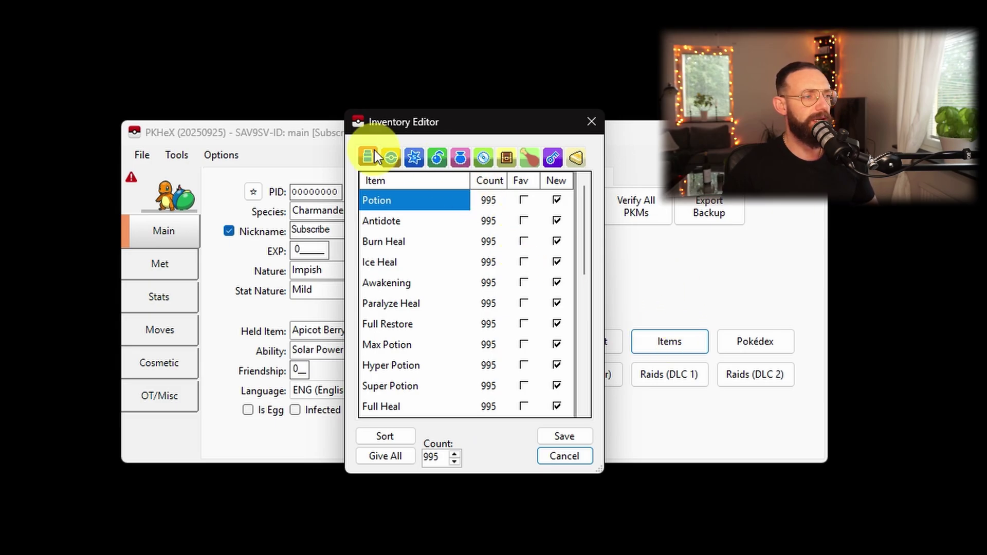
{"action": "left_click", "coordinate": [390, 157]}
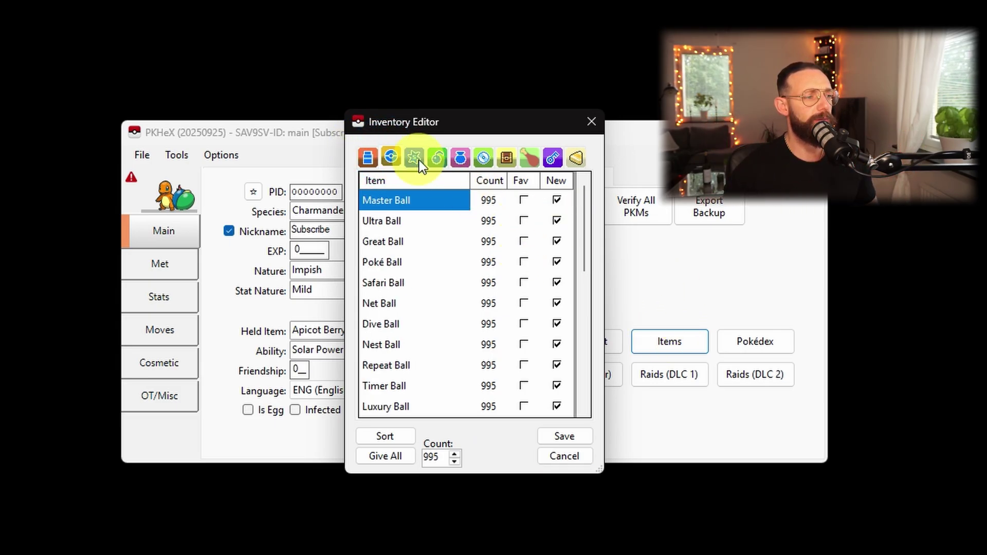
{"action": "left_click", "coordinate": [391, 456]}
{"action": "left_click", "coordinate": [404, 473]}
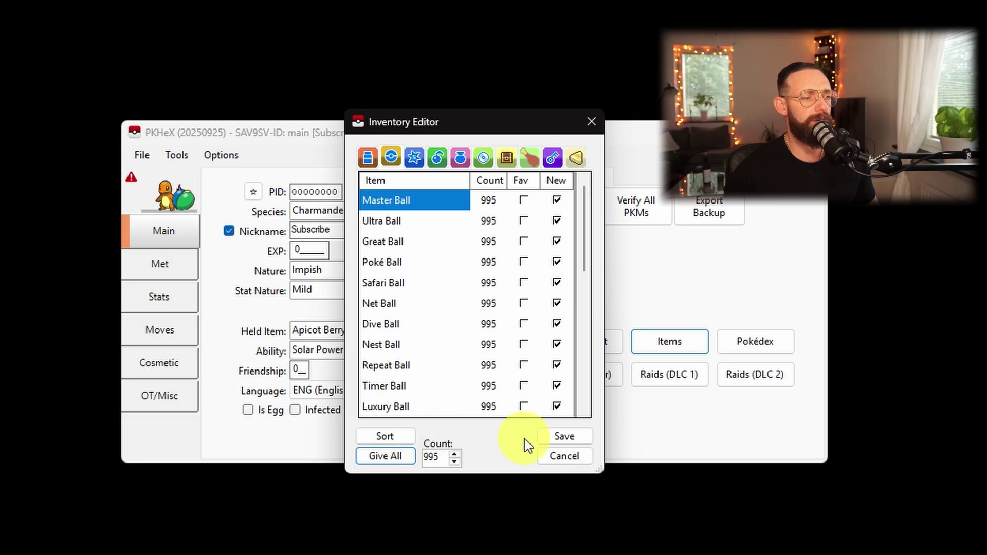
{"action": "left_click", "coordinate": [561, 438]}
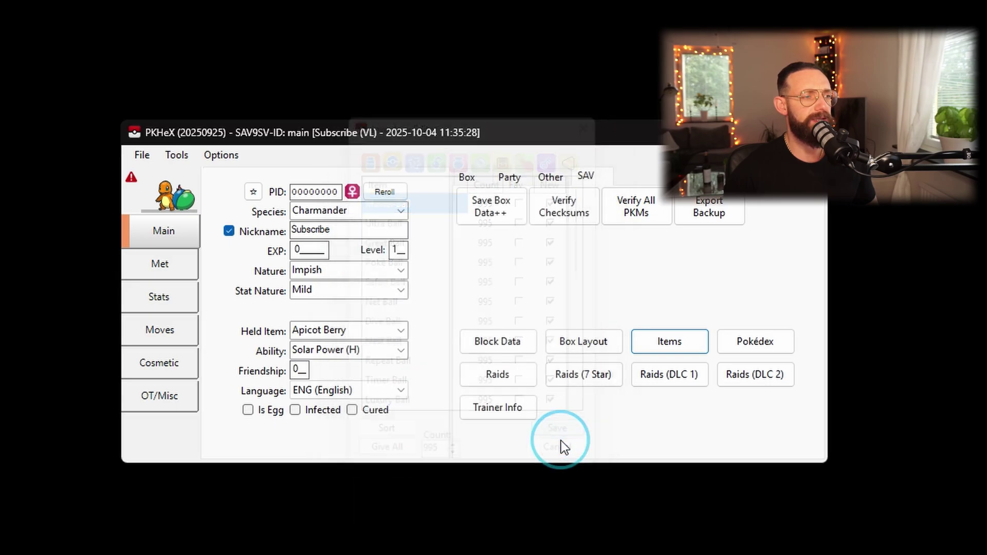
Set the trainer's money and LP to the maximum of 9999999 and save the trainer data
{"action": "left_click", "coordinate": [501, 409]}
{"action": "double_click", "coordinate": [443, 244]}
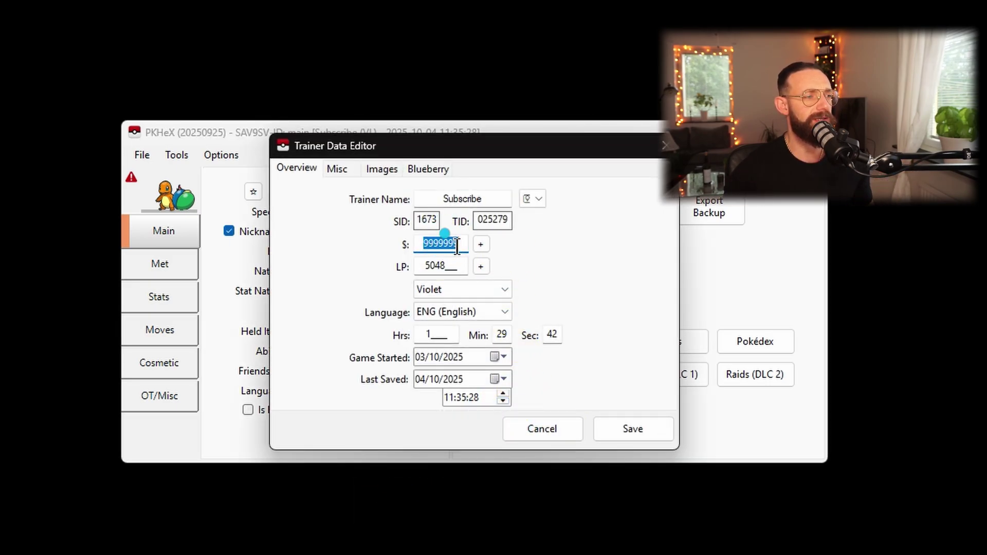
{"action": "left_click", "coordinate": [481, 244]}
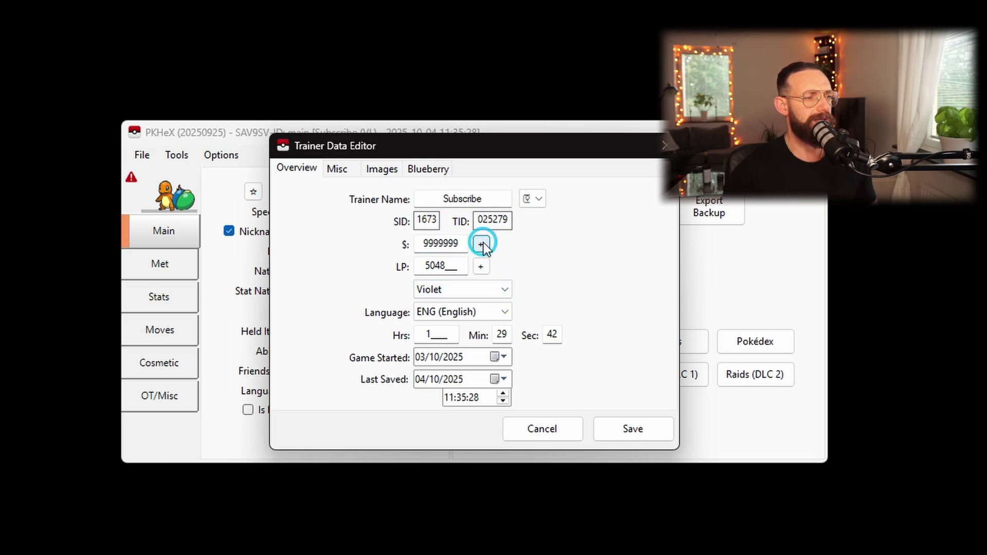
{"action": "left_click", "coordinate": [452, 246]}
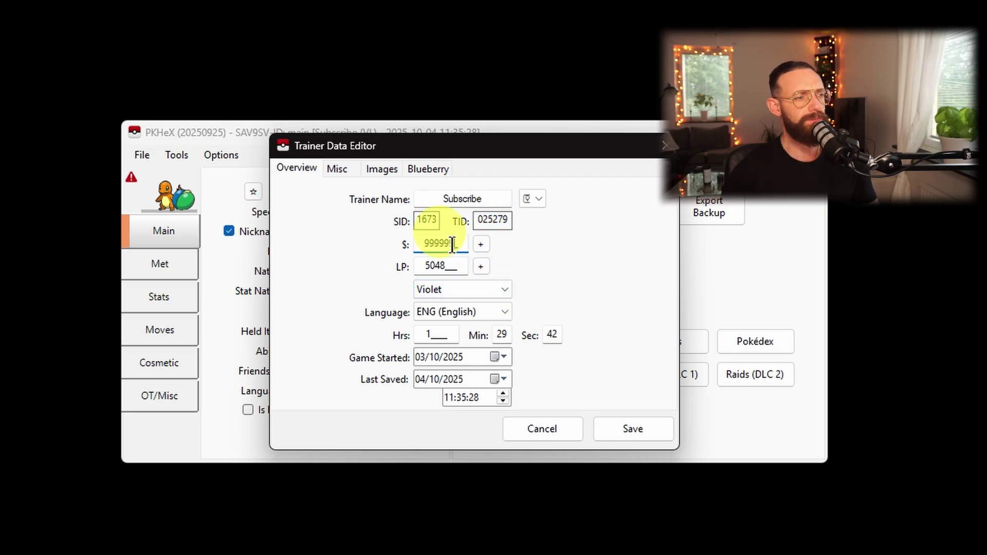
{"action": "left_click", "coordinate": [481, 243]}
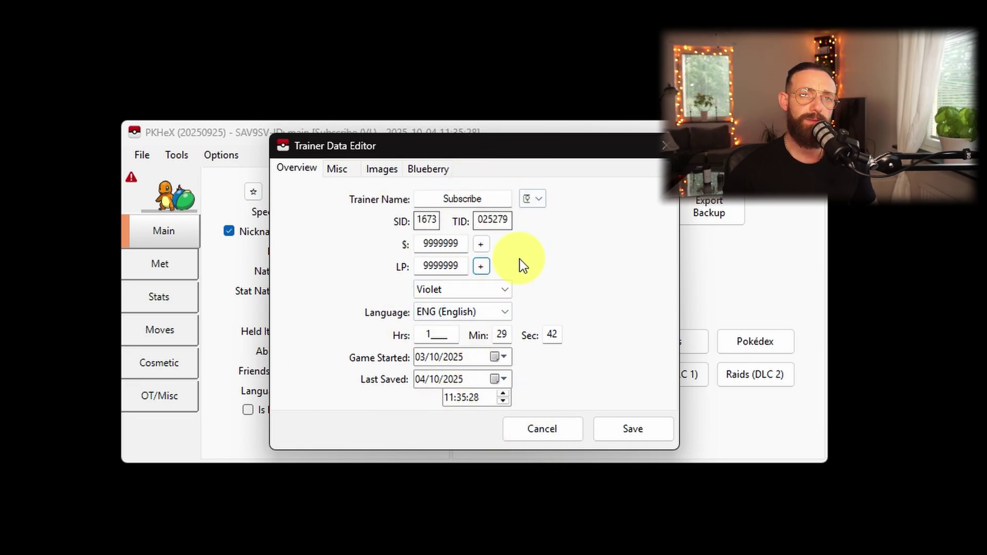
{"action": "left_click", "coordinate": [625, 429]}
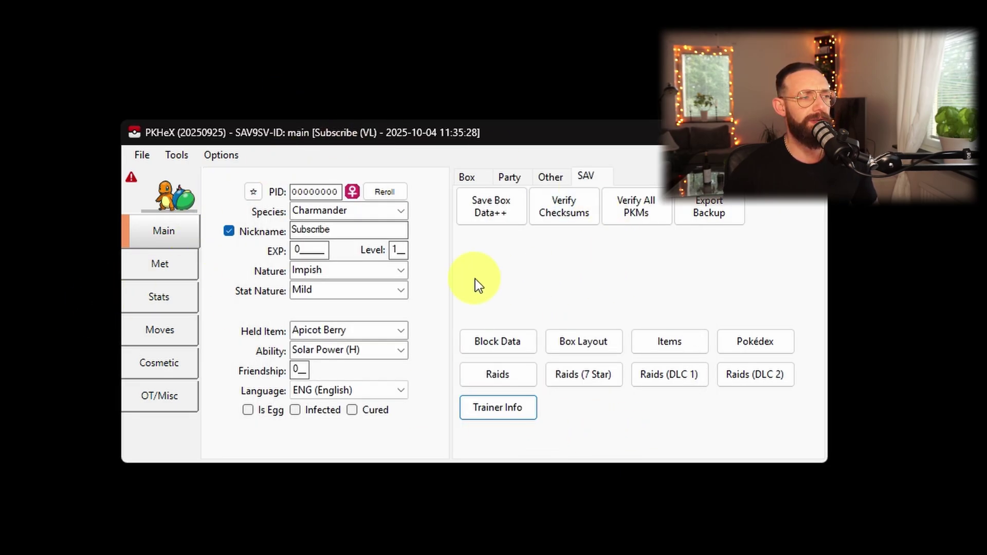
Export the edited save to the Desktop as main, replacing the existing file
{"action": "left_click", "coordinate": [508, 178]}
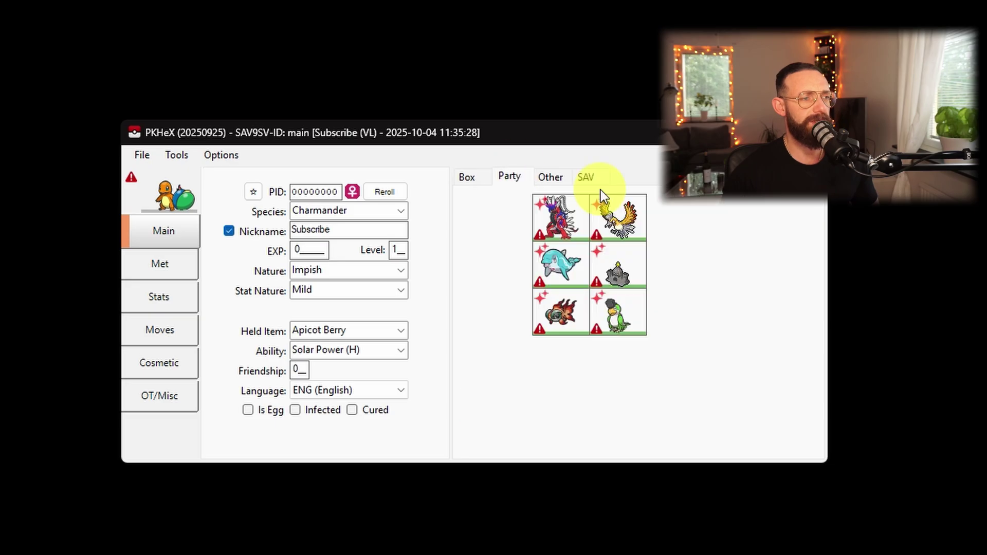
{"action": "left_click", "coordinate": [465, 177]}
{"action": "left_click", "coordinate": [143, 154]}
{"action": "left_click", "coordinate": [185, 210]}
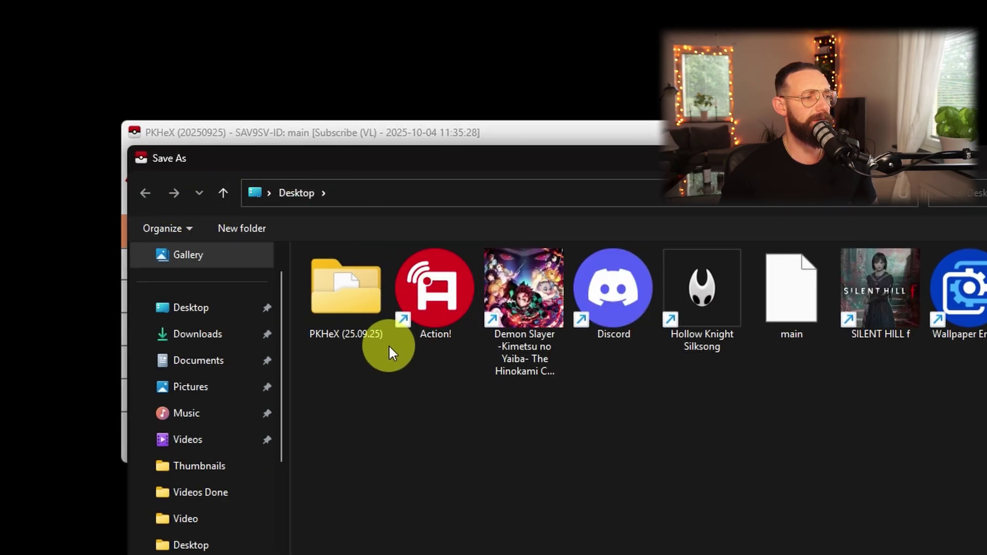
{"action": "left_click", "coordinate": [199, 313]}
{"action": "left_click", "coordinate": [795, 298]}
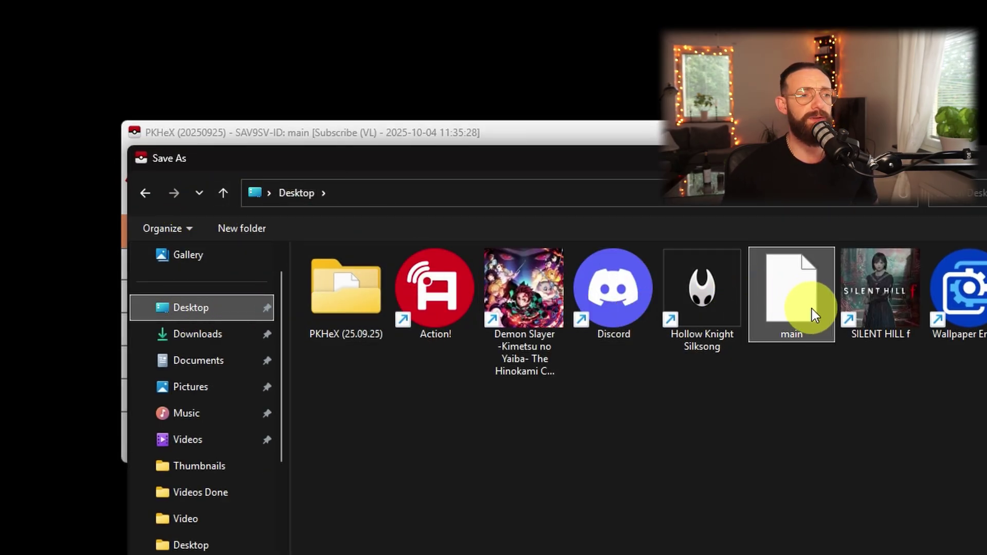
{"action": "left_click", "coordinate": [945, 554]}
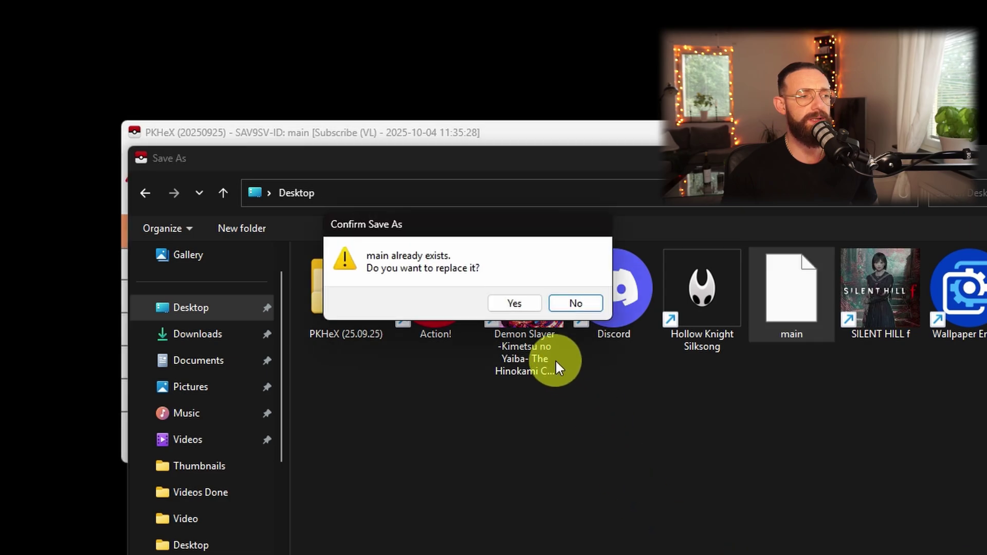
{"action": "left_click", "coordinate": [514, 303]}
{"action": "left_click", "coordinate": [535, 364]}
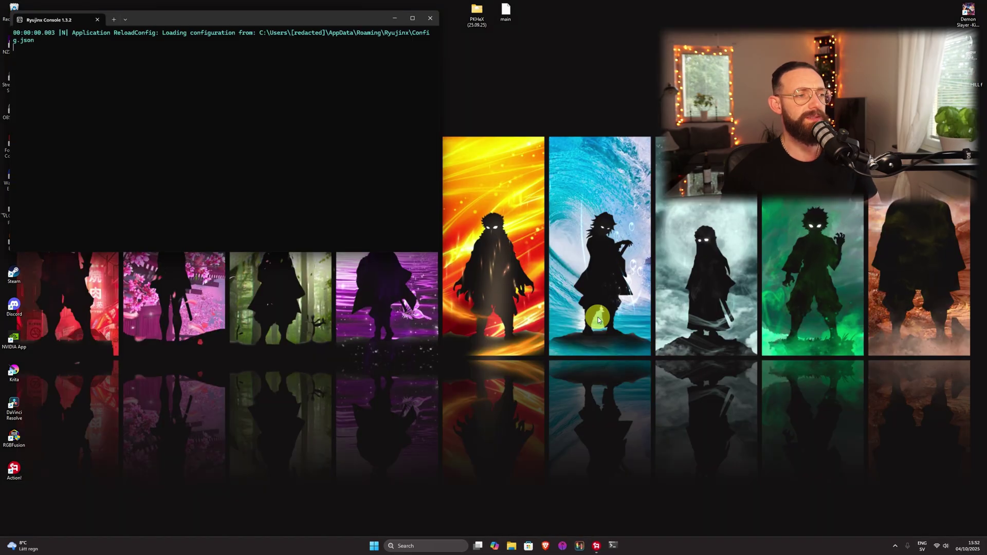
Switch to Ryujinx, open Pokémon Violet's user save directory and replace its main file with the edited one from the desktop
{"action": "scroll", "coordinate": [410, 282], "scroll_direction": "down", "scroll_amount": 15}
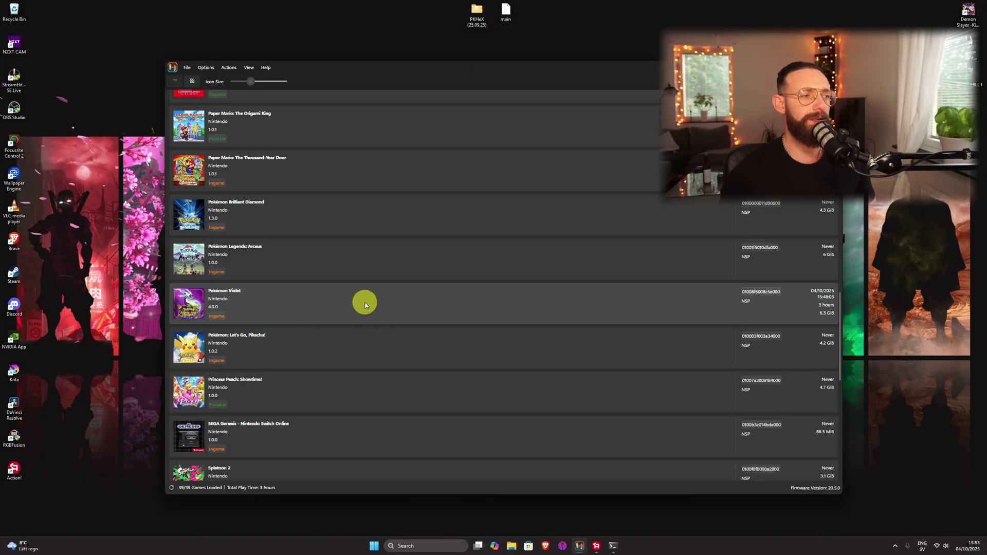
{"action": "right_click", "coordinate": [365, 305]}
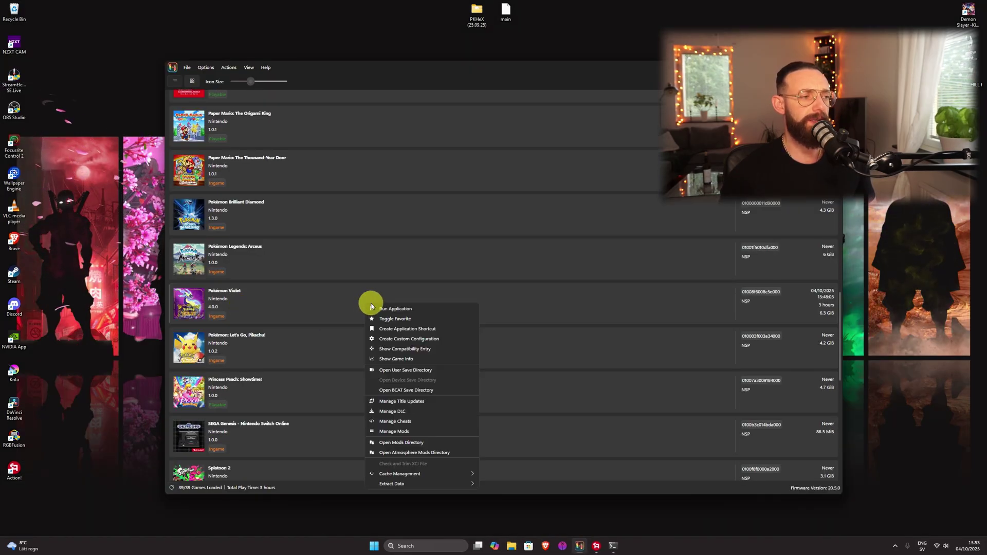
{"action": "left_click", "coordinate": [403, 371]}
{"action": "left_click_drag", "start_coordinate": [506, 11], "coordinate": [410, 249]}
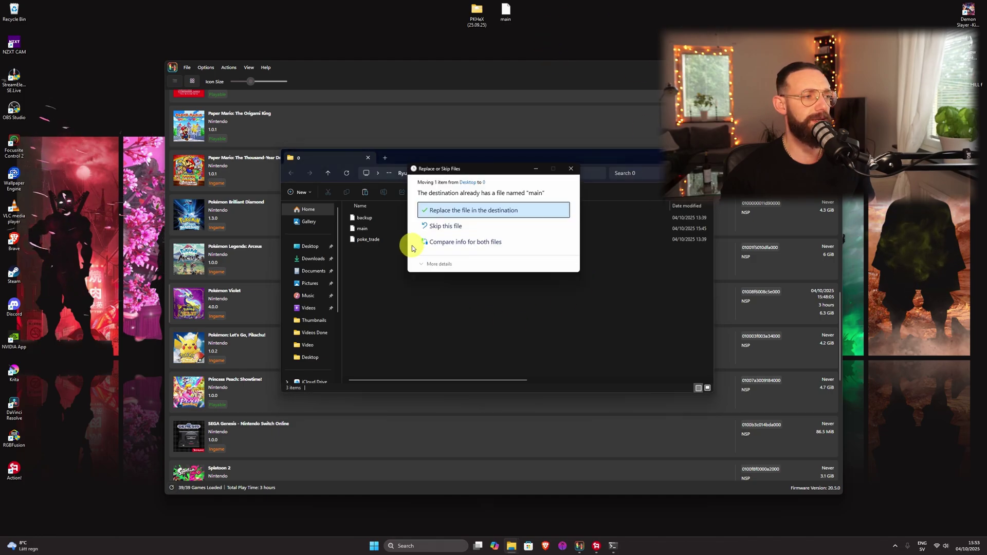
{"action": "left_click", "coordinate": [467, 212]}
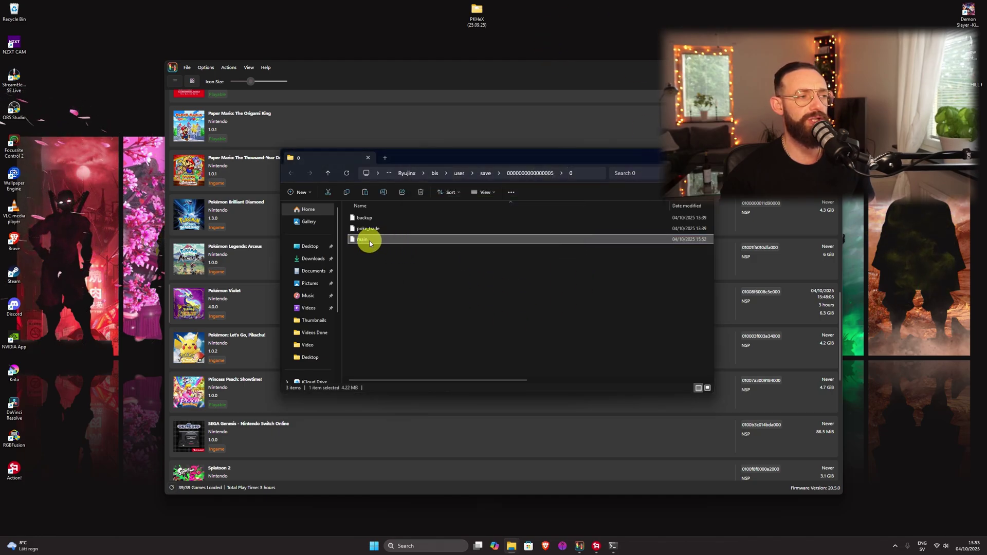